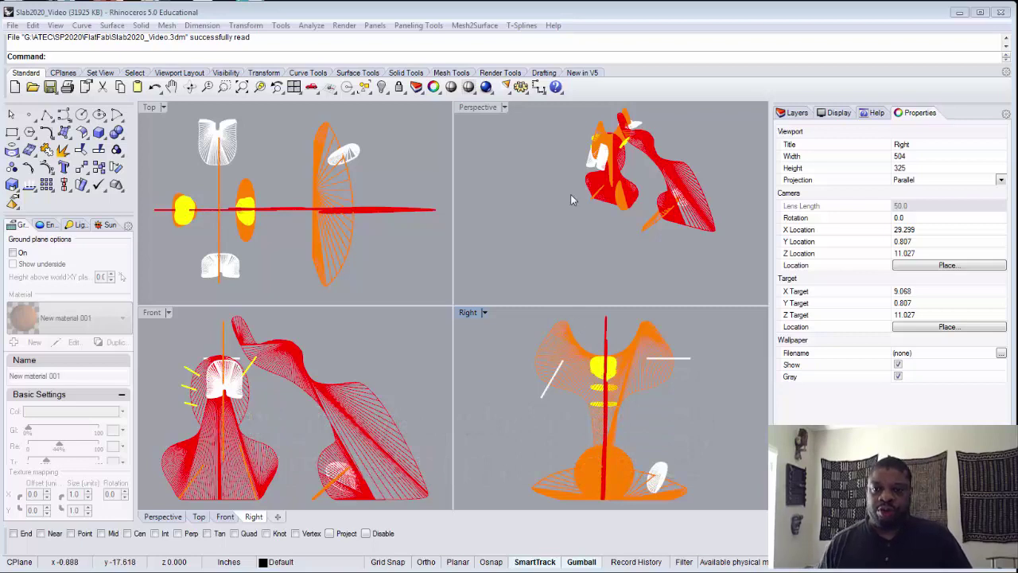
# - Activate the Perspective viewport to show its 50.0 lens and Perspective projection properties
pyautogui.click(470, 111)
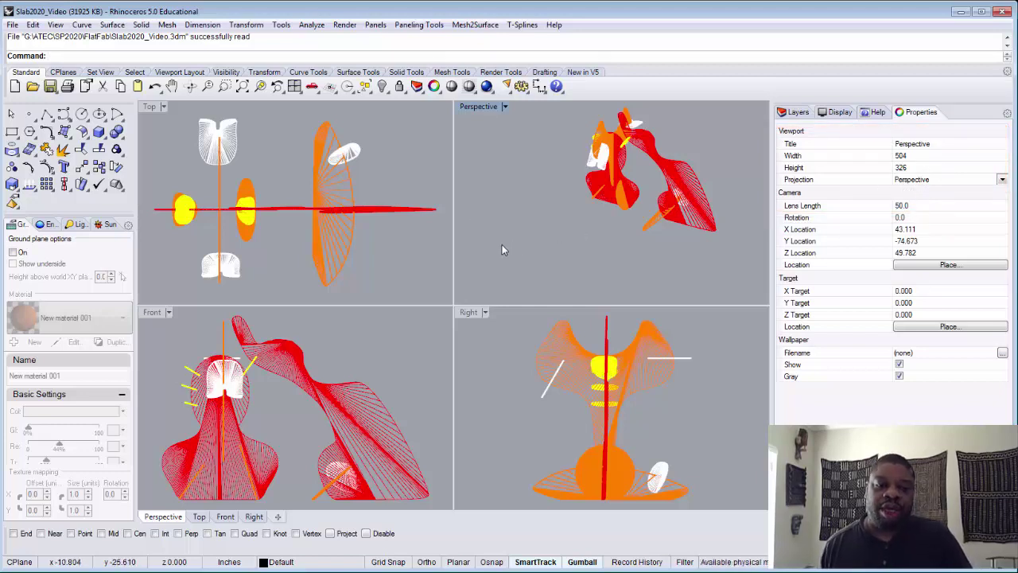
pyautogui.rightClick(169, 519)
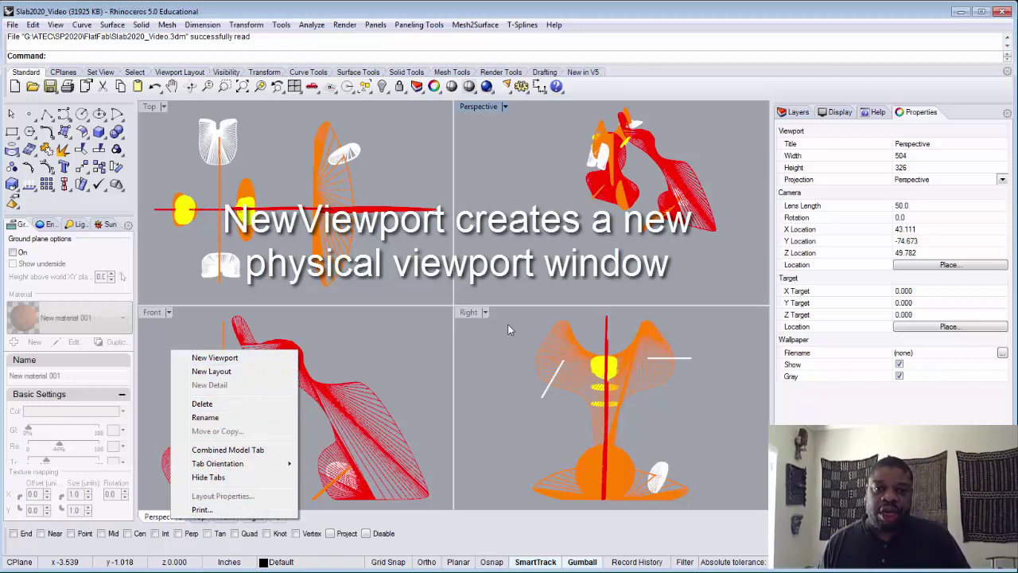
pyautogui.click(539, 266)
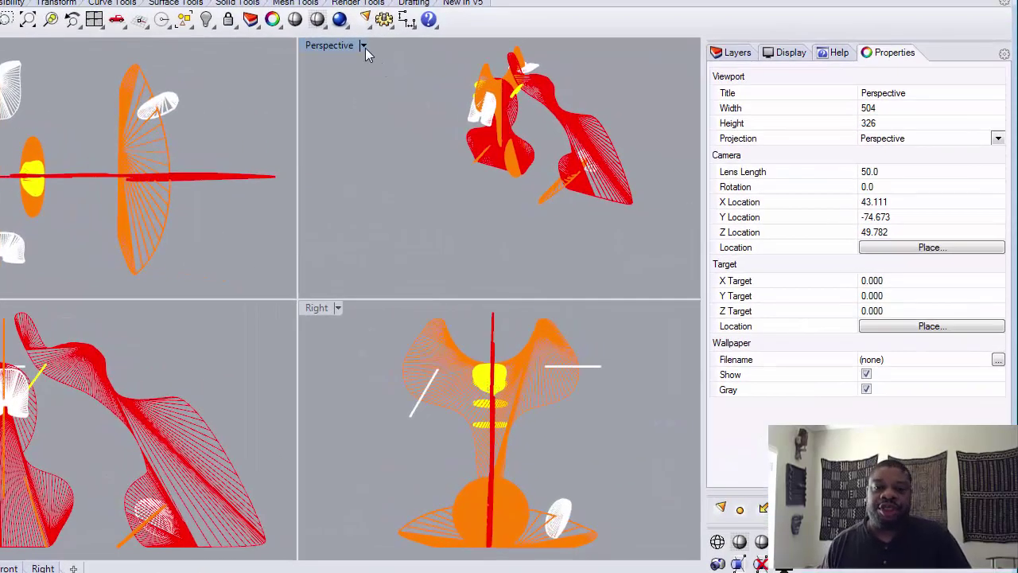
# - Orbit the Perspective camera to a fresh angle and store it in Named Views as 'shot'
pyautogui.moveTo(401, 65); pyautogui.dragTo(453, 102, button='right')
pyautogui.click(364, 45)
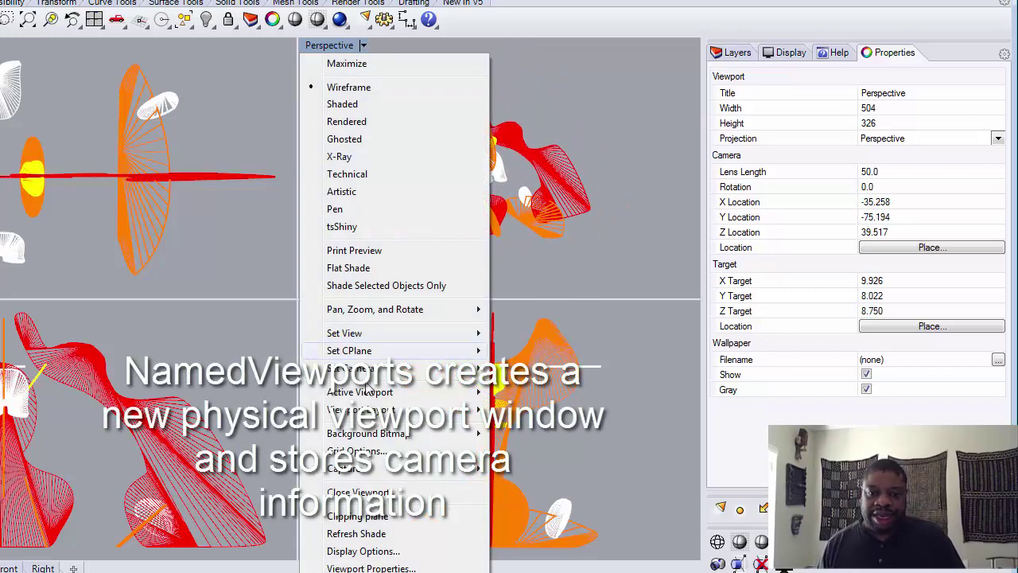
pyautogui.moveTo(390, 340)
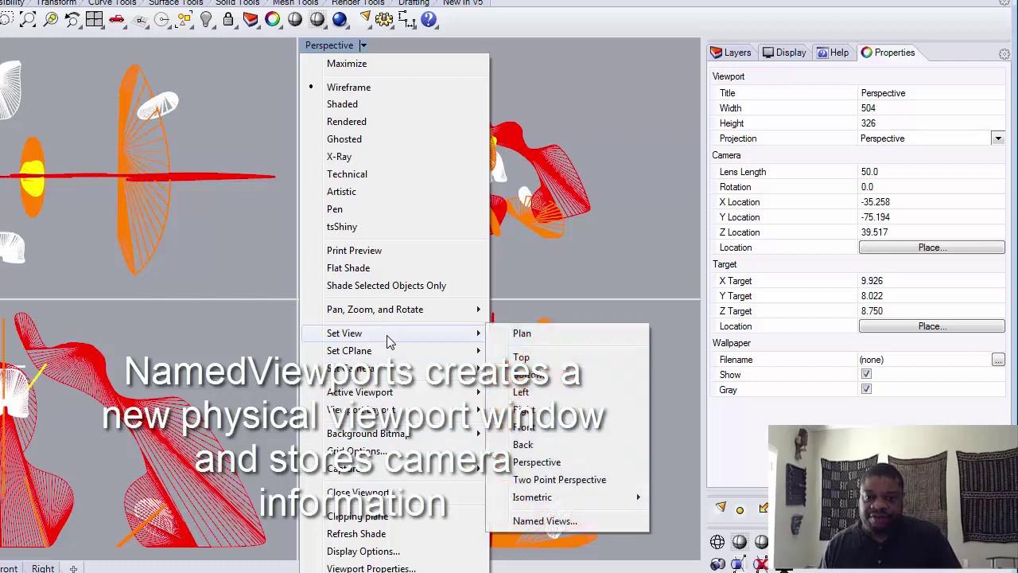
pyautogui.click(568, 521)
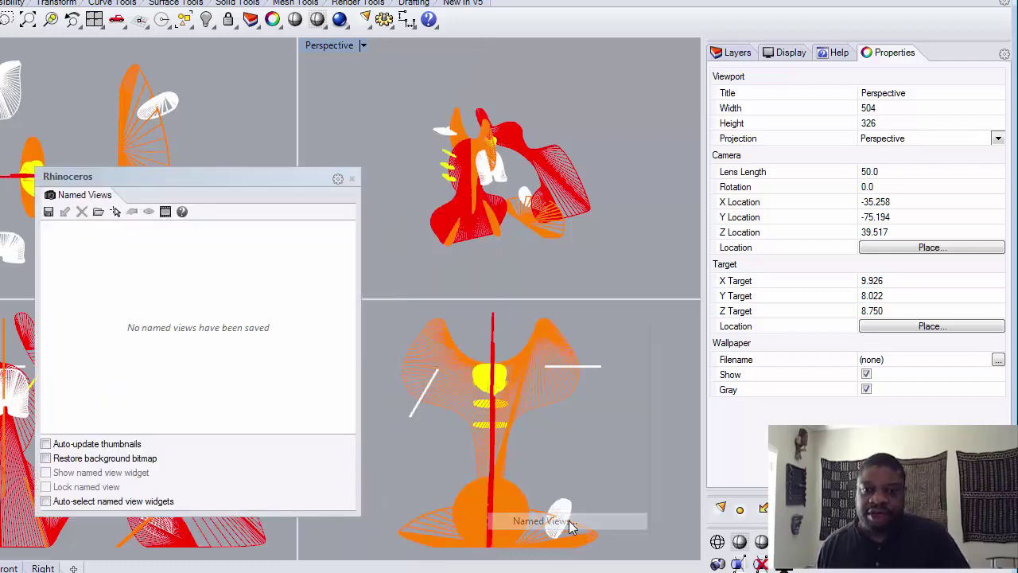
pyautogui.click(48, 213)
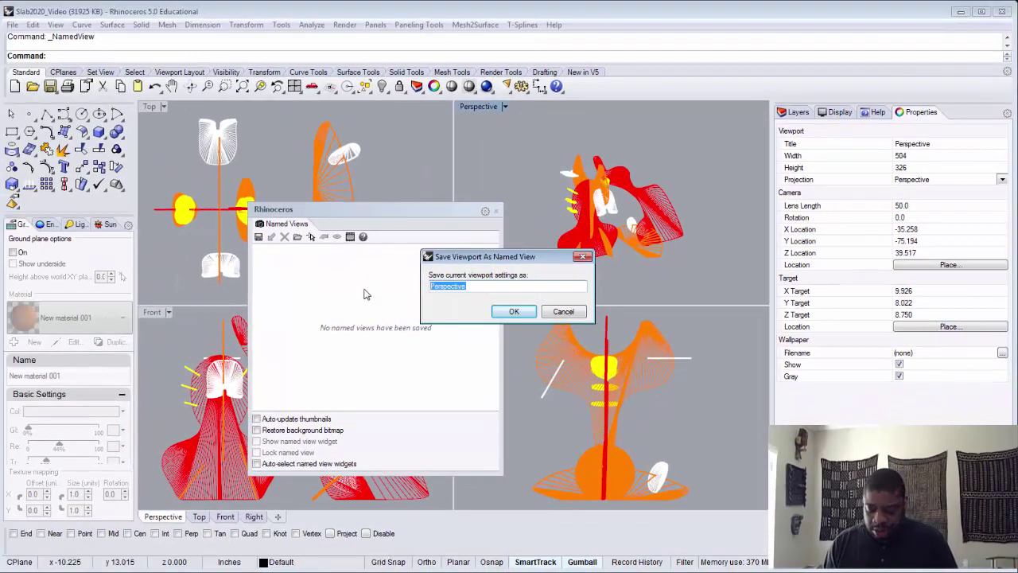
pyautogui.write('shot')
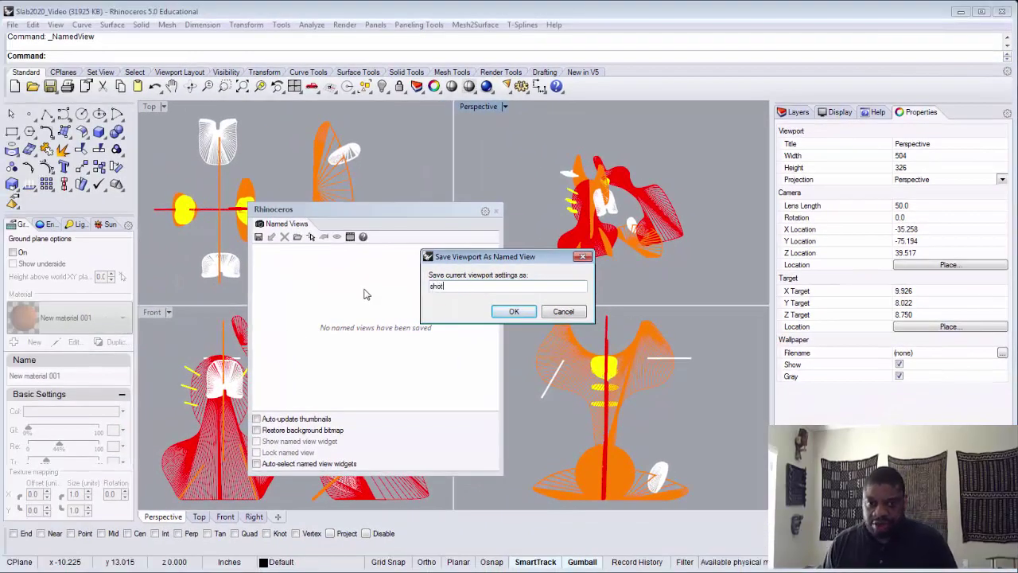
pyautogui.press('Return')
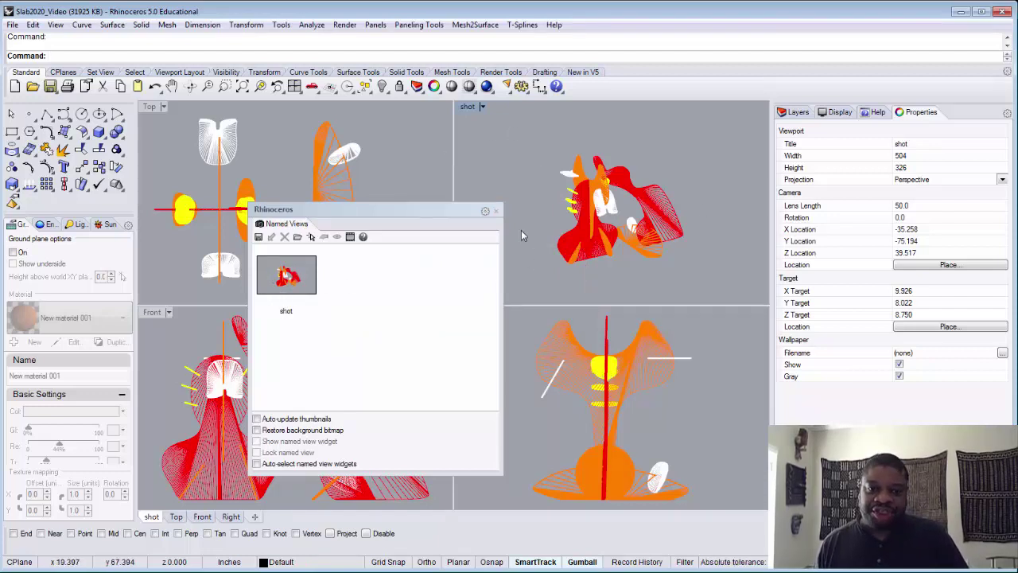
pyautogui.click(496, 211)
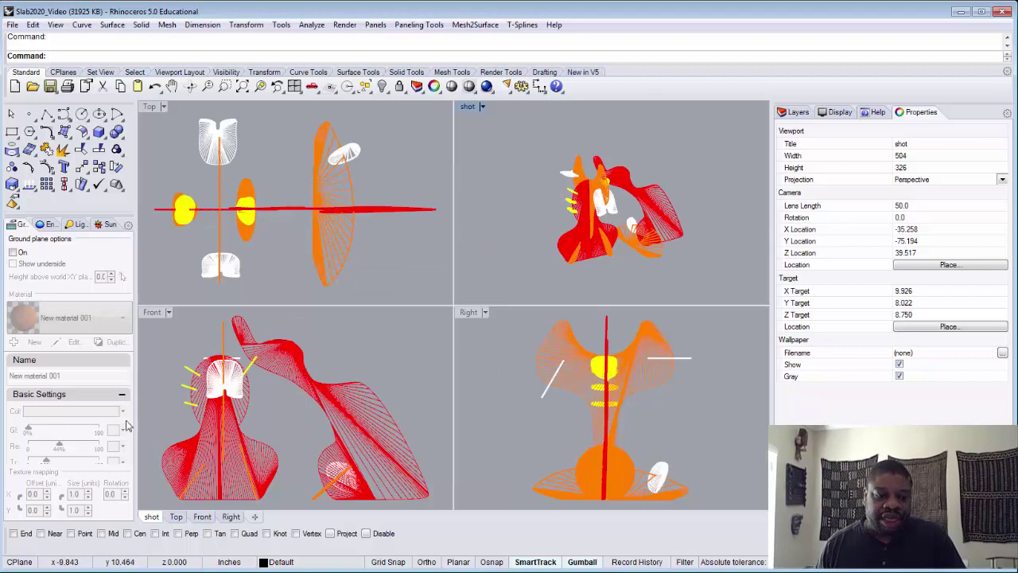
# - Create a new Top viewport and dock it in the upper-right pane
pyautogui.rightClick(151, 518)
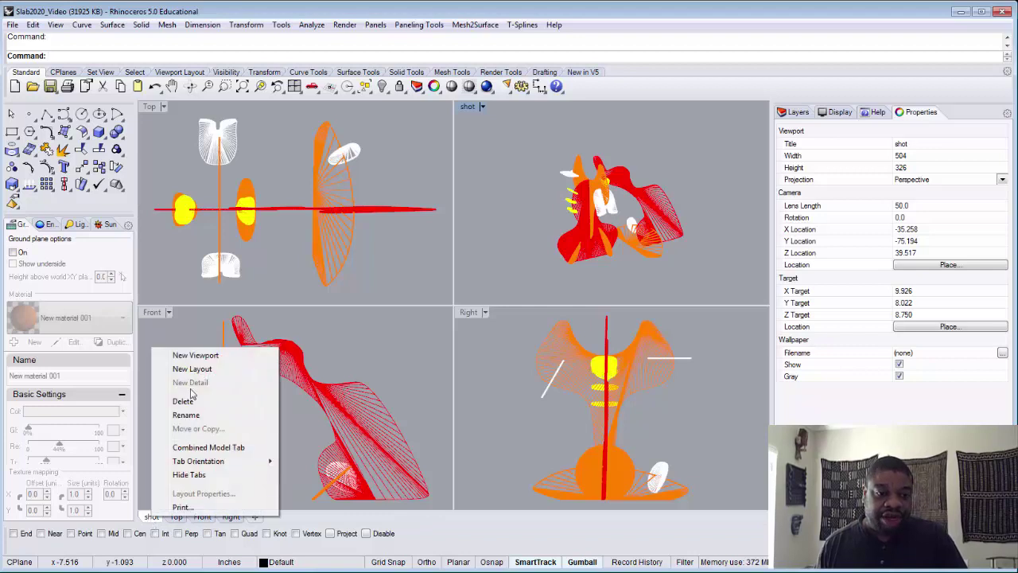
pyautogui.click(198, 355)
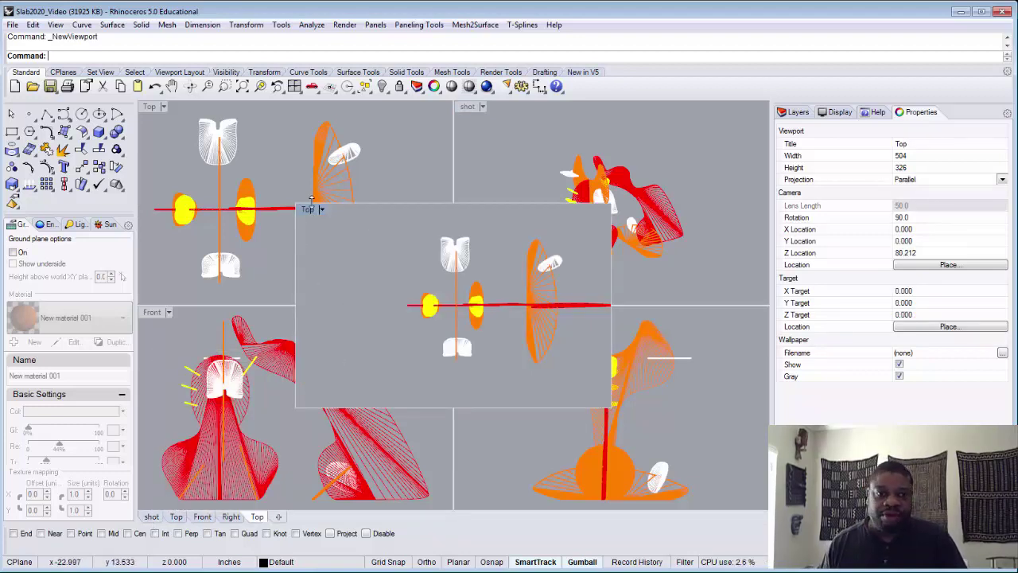
pyautogui.moveTo(310, 212); pyautogui.dragTo(472, 108)
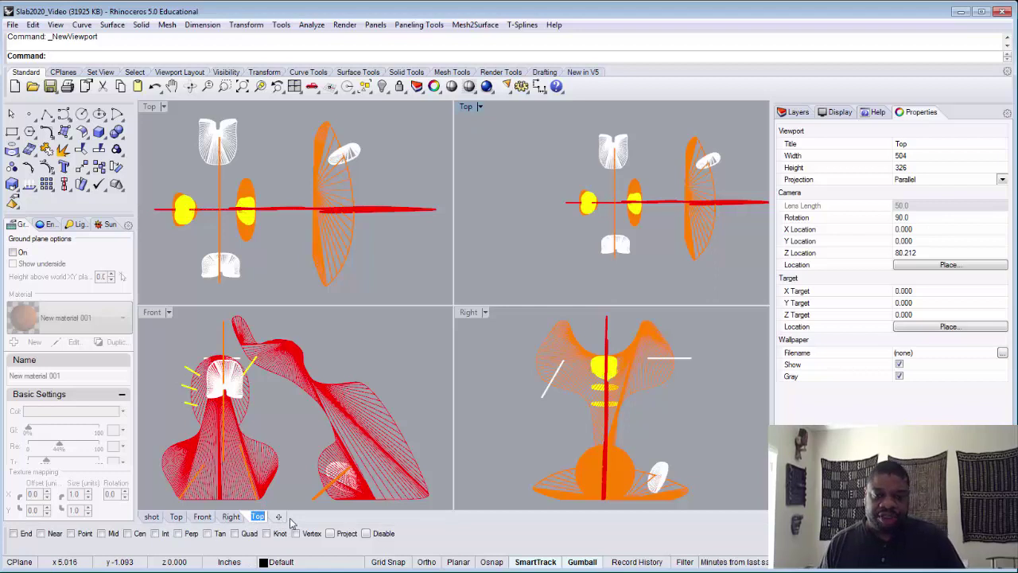
# - Set the new Top viewport to Perspective and orbit it around the model
pyautogui.click(479, 108)
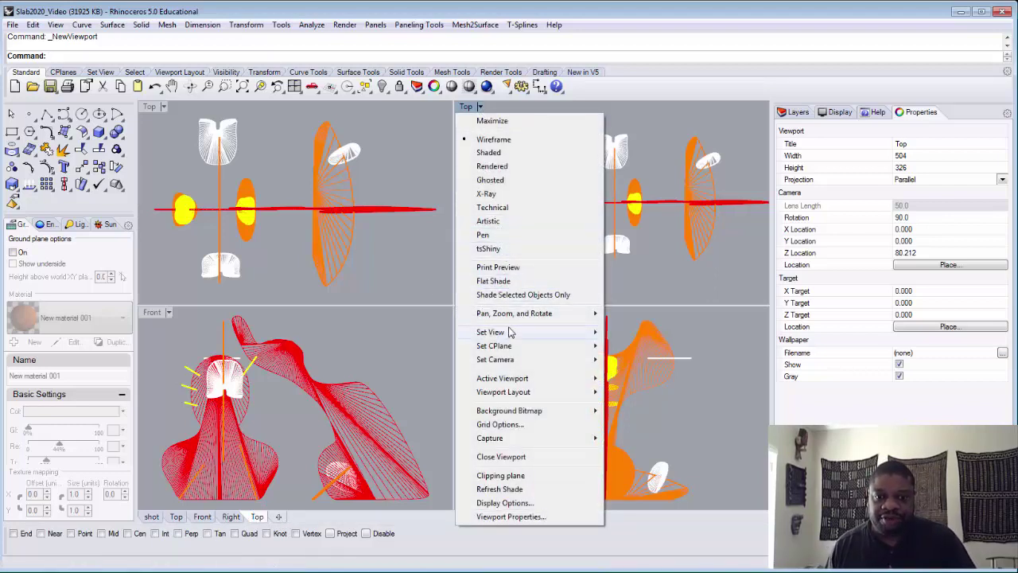
pyautogui.moveTo(497, 332)
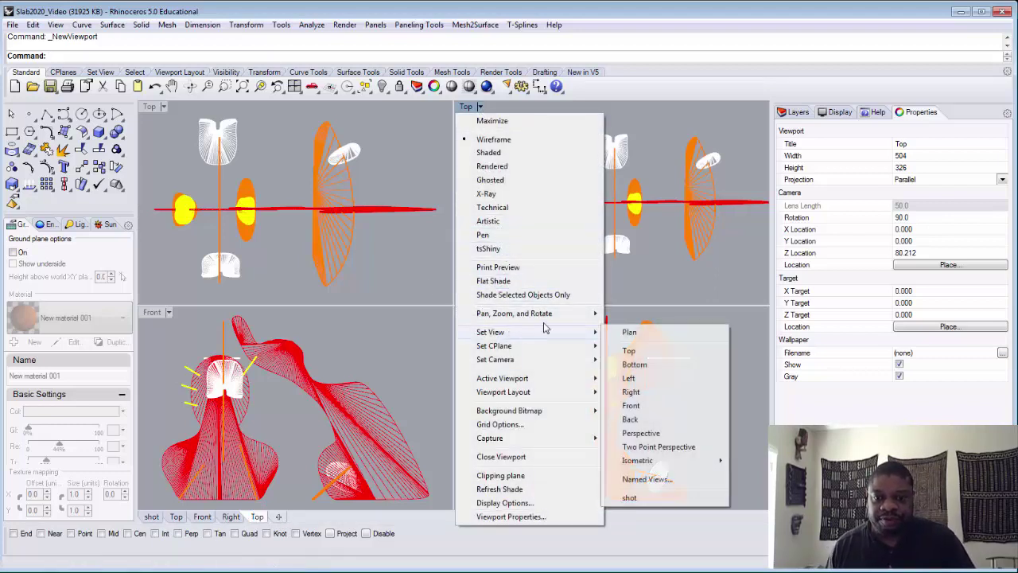
pyautogui.click(658, 434)
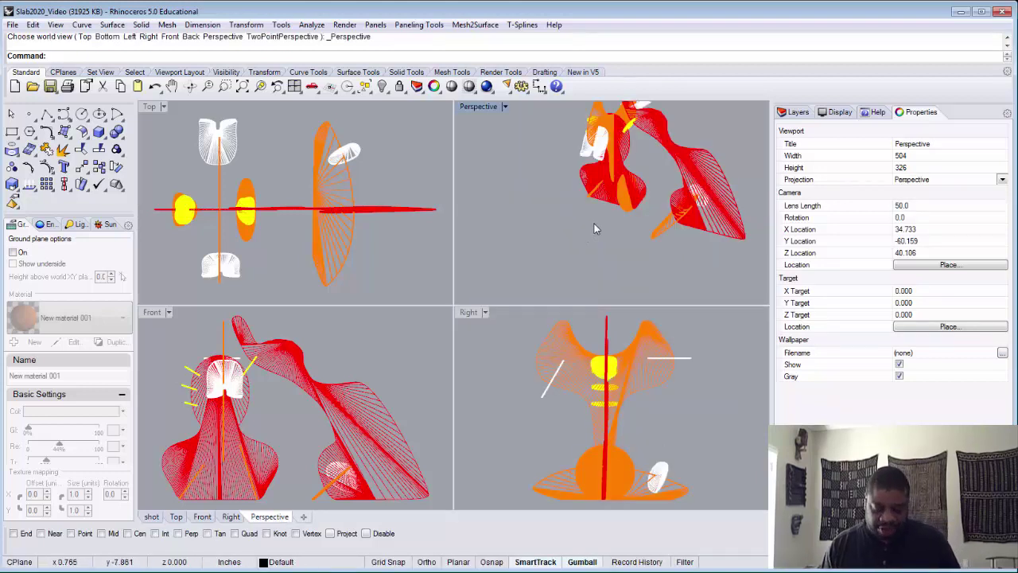
pyautogui.moveTo(615, 208); pyautogui.dragTo(681, 153, button='right')
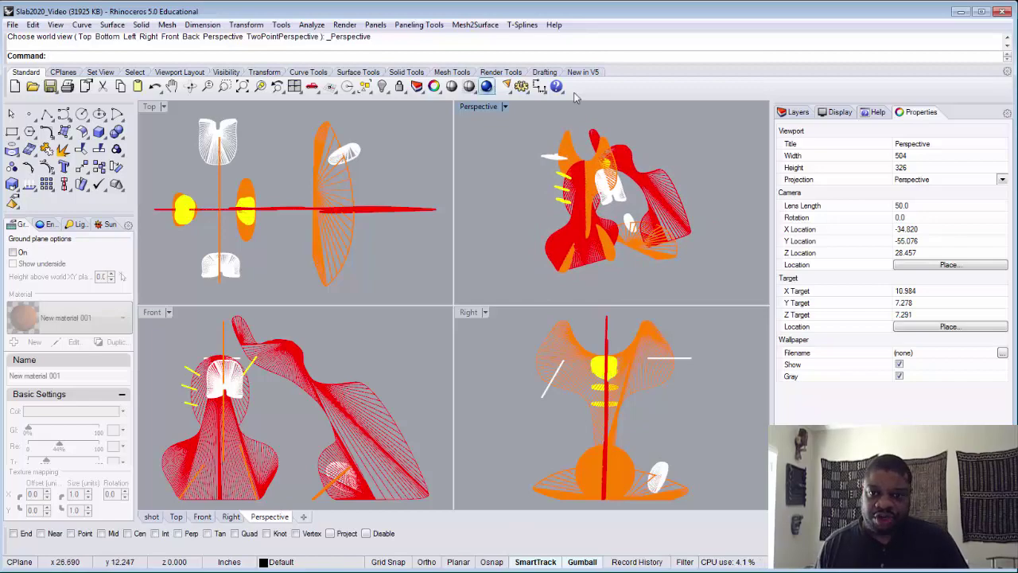
# - Bring up the Named Views list from Set View, then close it
pyautogui.click(503, 106)
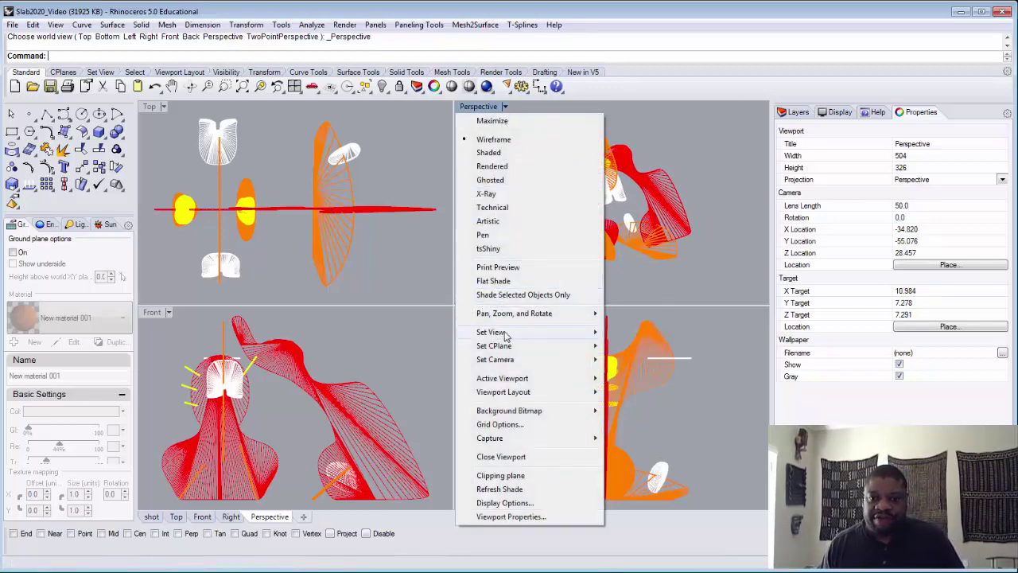
pyautogui.moveTo(580, 332)
pyautogui.click(664, 479)
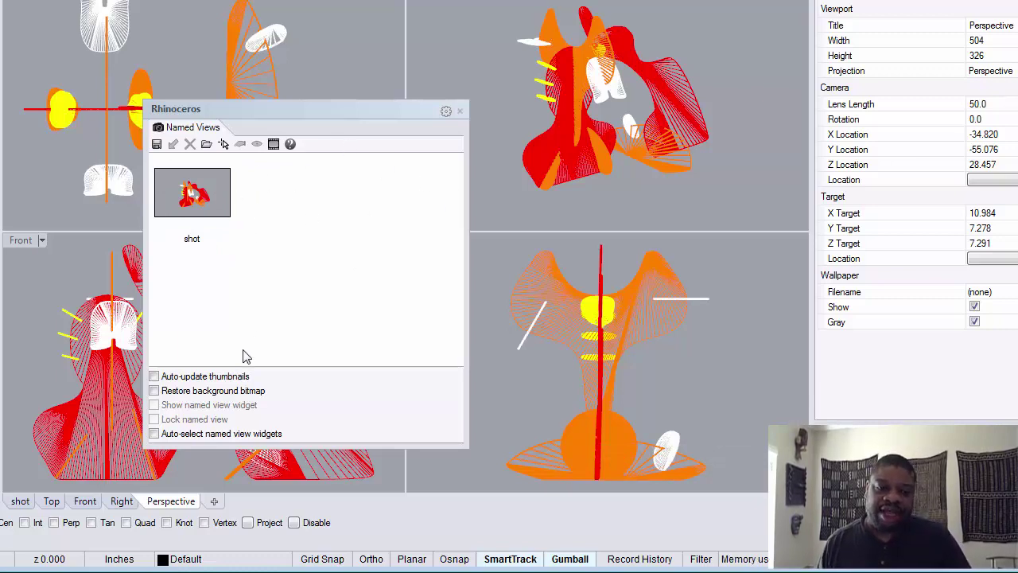
pyautogui.click(460, 111)
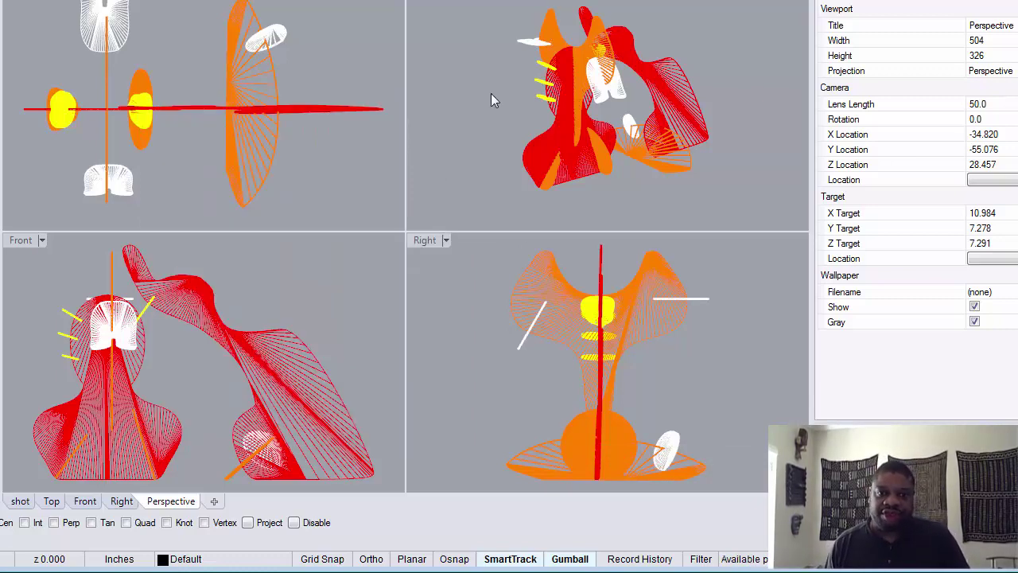
# - Switch between the shot and Perspective tabs twice to compare their cameras
pyautogui.click(20, 502)
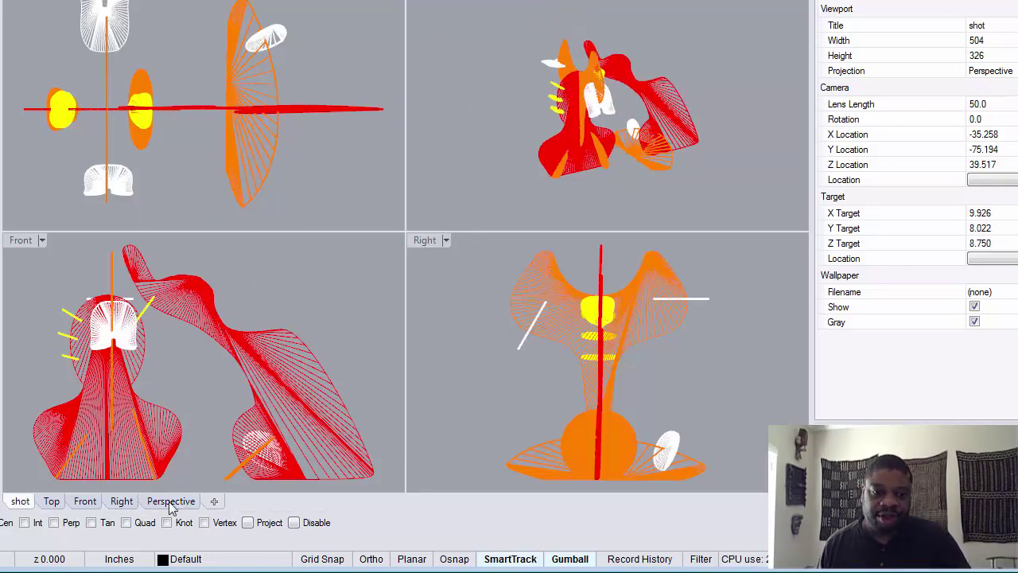
pyautogui.click(169, 503)
pyautogui.click(20, 502)
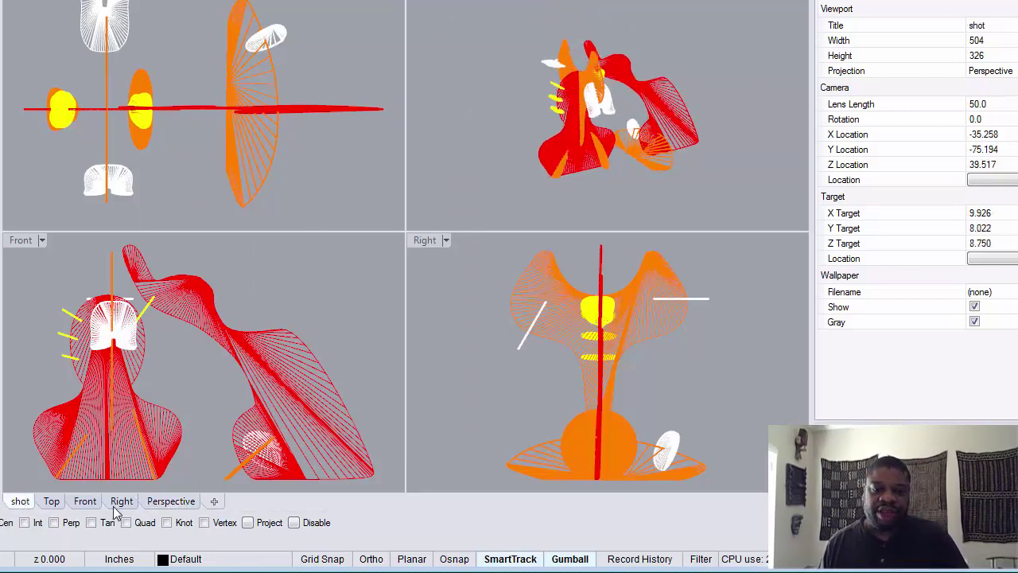
pyautogui.click(164, 503)
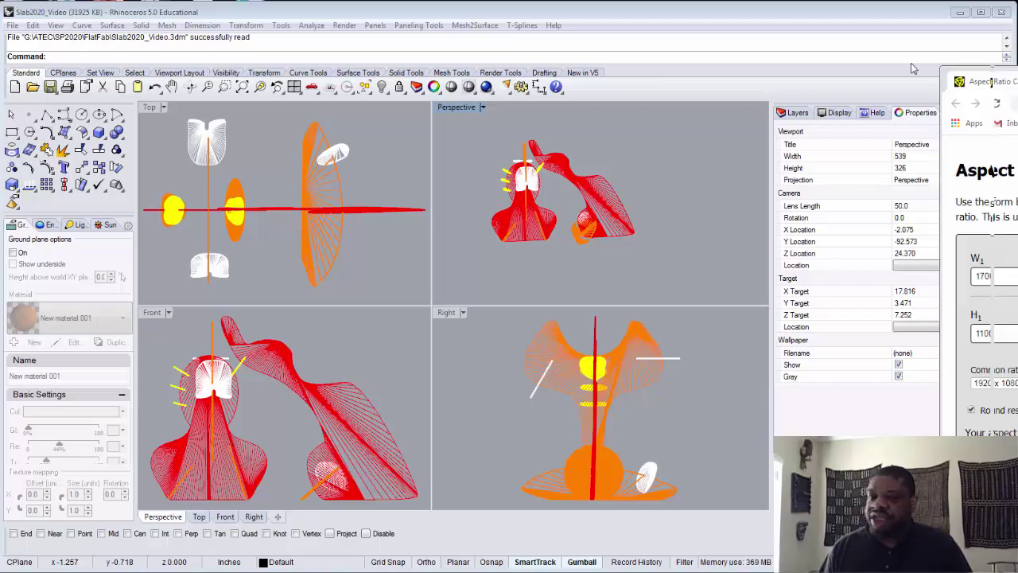
# - In the 1700×1100 calculator, enter a 326 height to get the matching 504 width
pyautogui.moveTo(1017, 36); pyautogui.dragTo(337, 96)
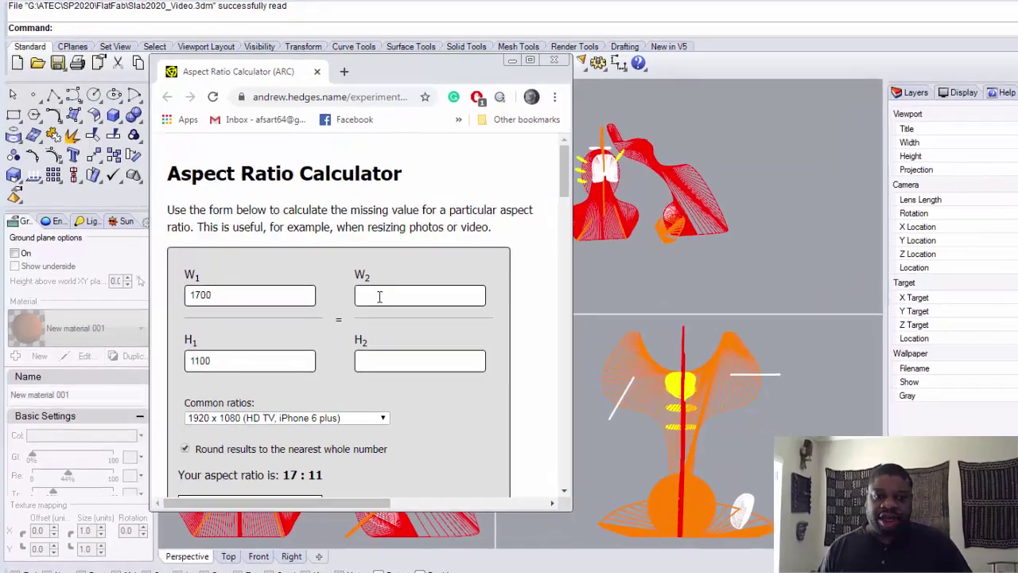
pyautogui.click(379, 297)
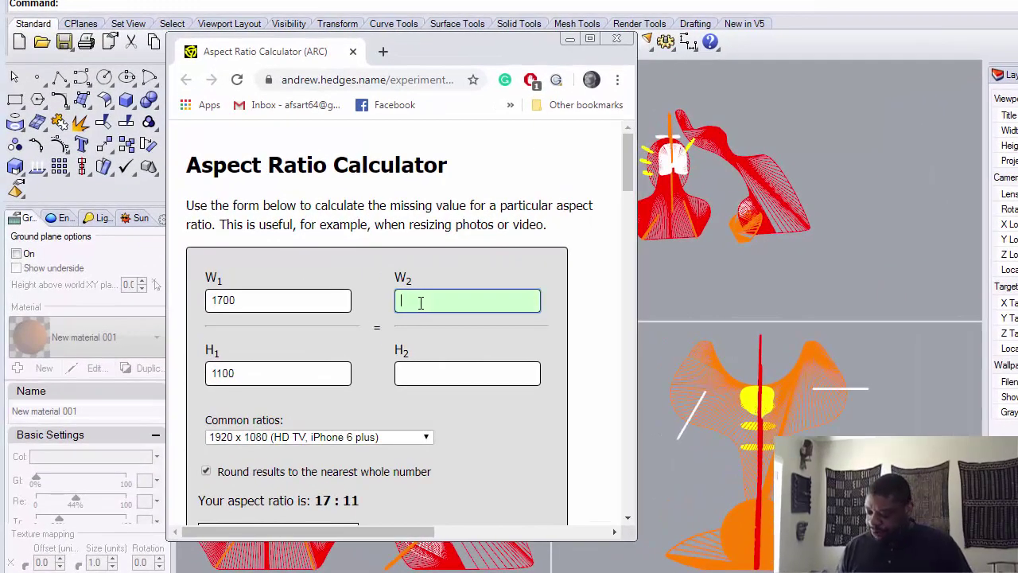
pyautogui.write('539')
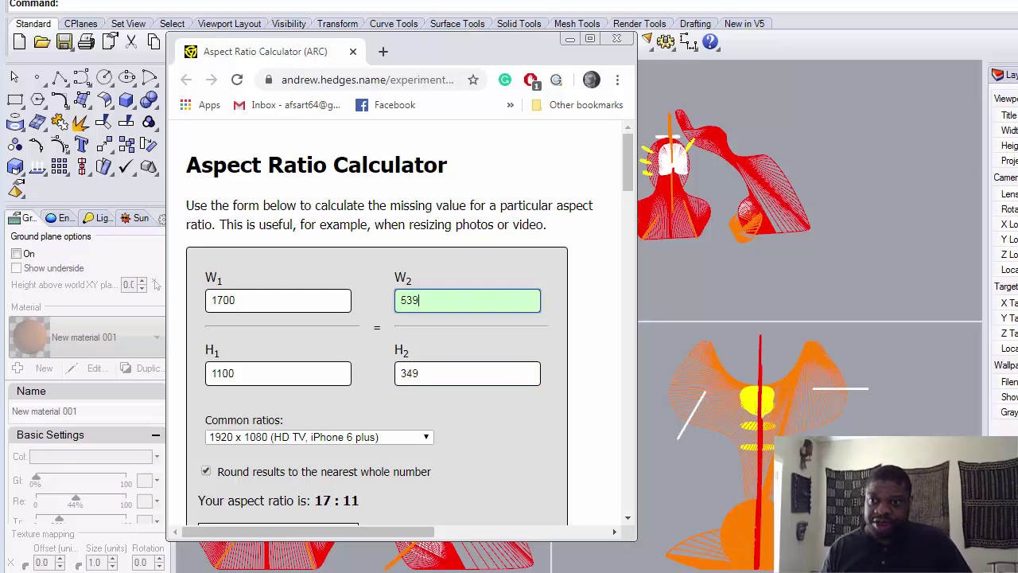
pyautogui.click(448, 368)
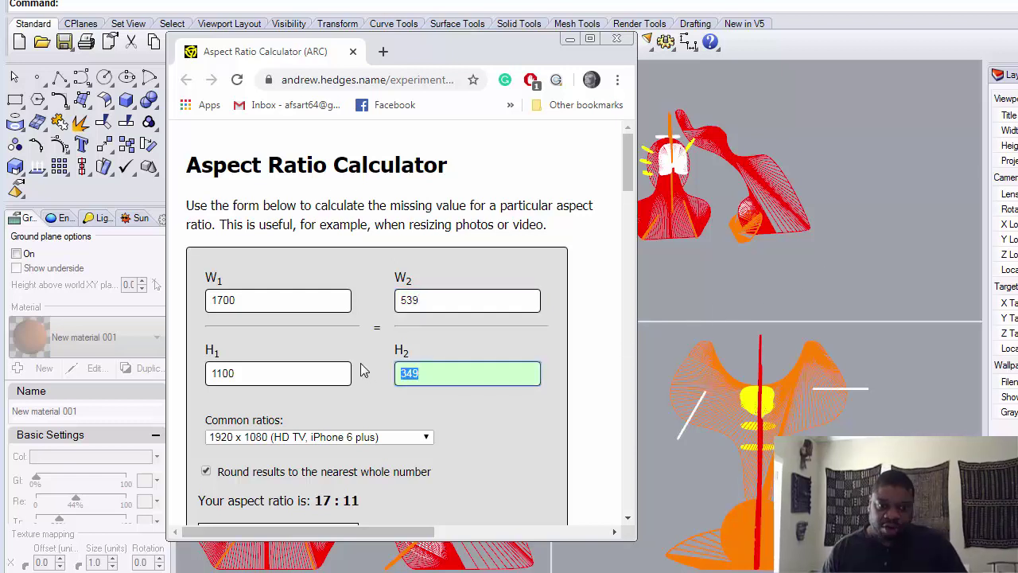
pyautogui.write('326')
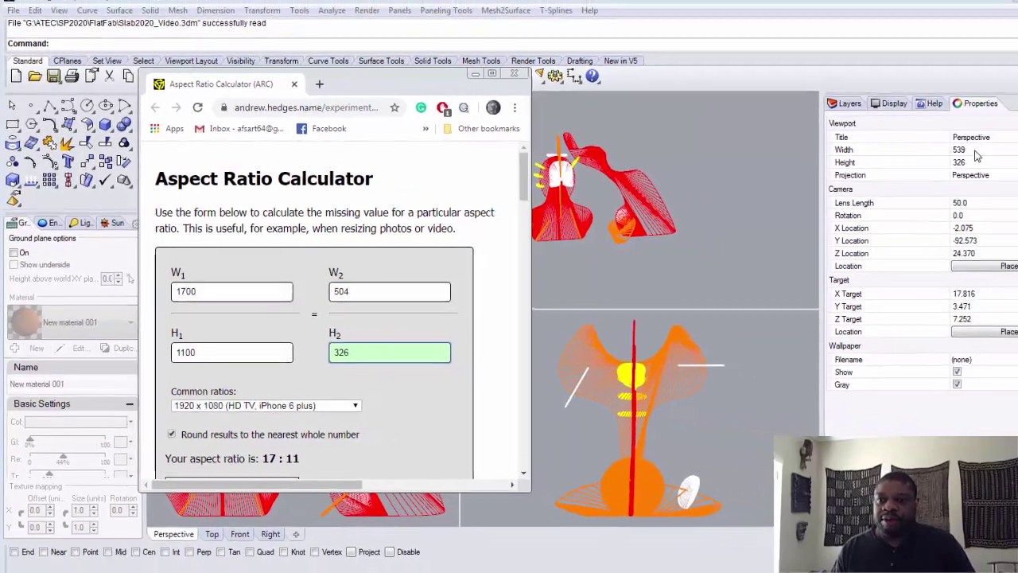
pyautogui.click(1017, 137)
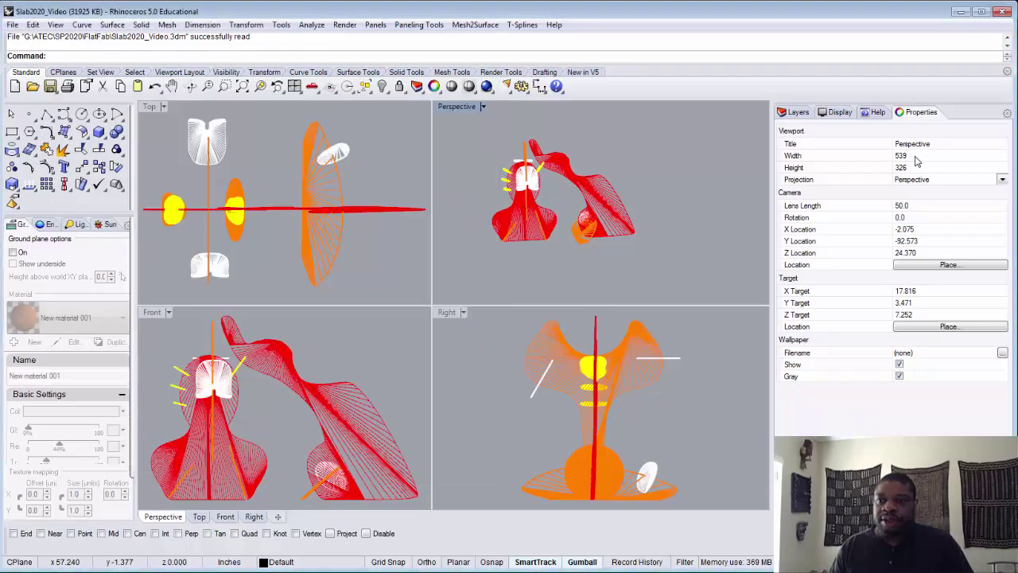
# - Change the Perspective viewport width from 539 to 504 and restore the 4 View layout
pyautogui.doubleClick(916, 161)
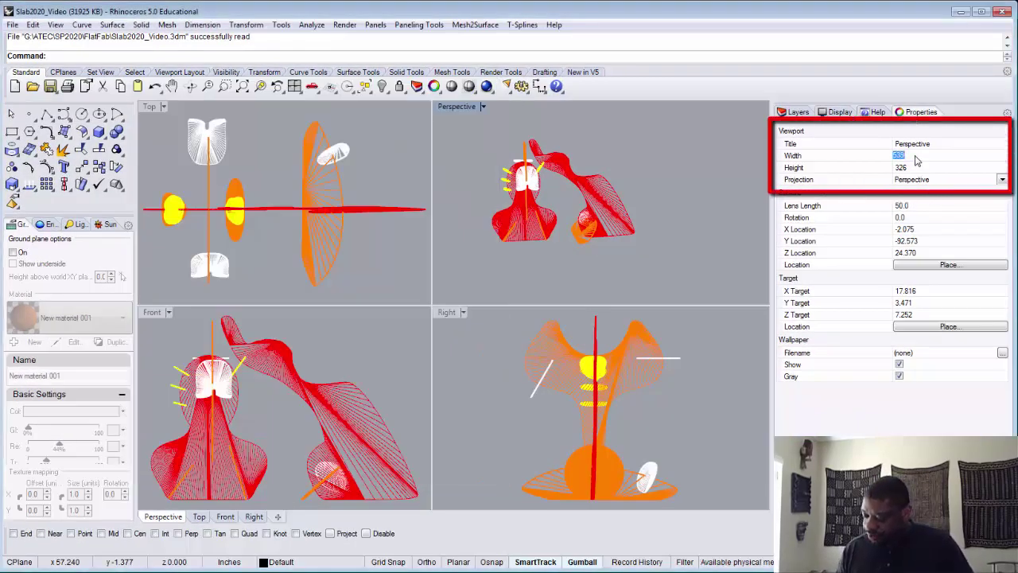
pyautogui.write('504')
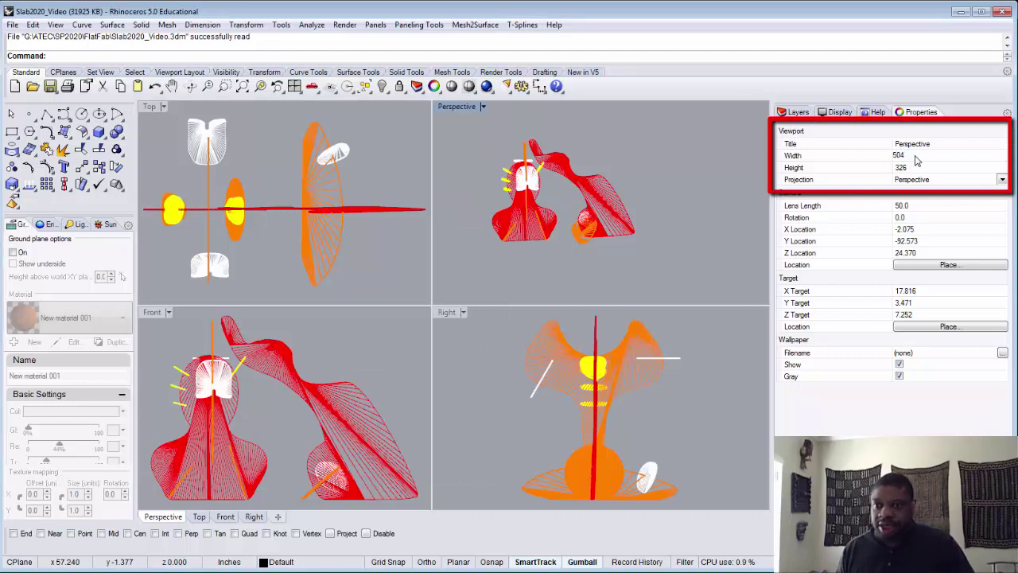
pyautogui.press('Return')
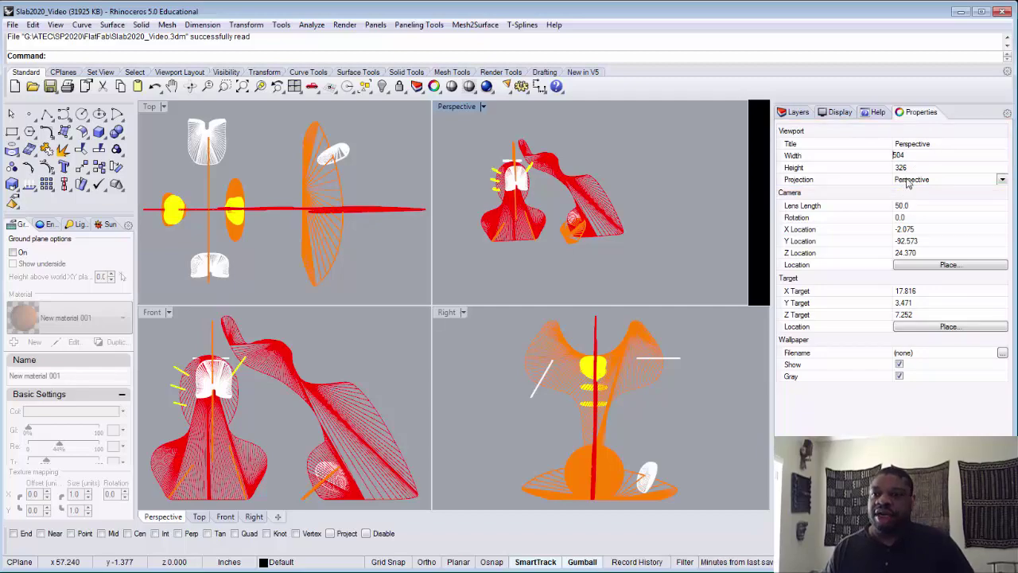
pyautogui.click(294, 86)
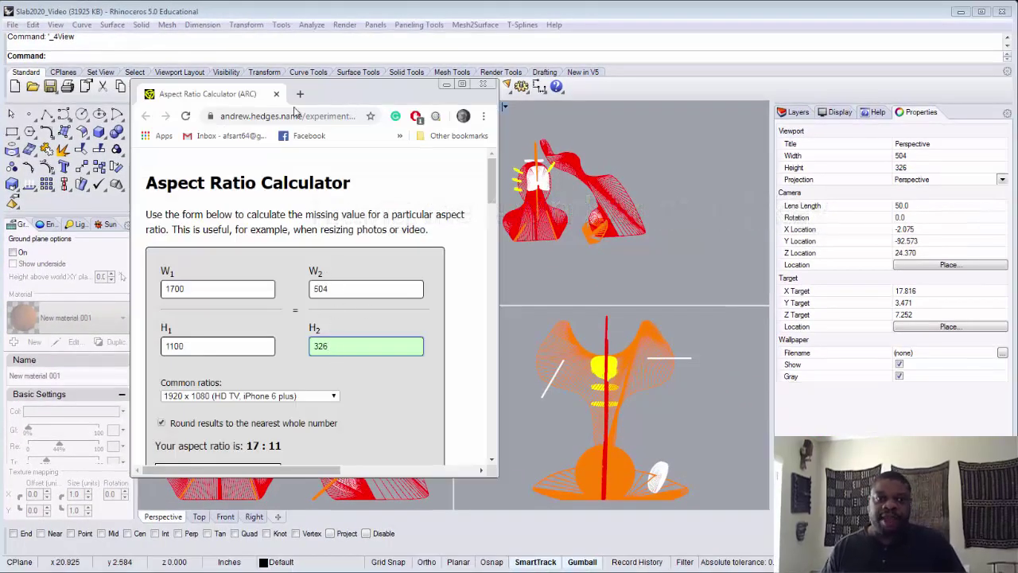
# - Close the calculator window and maximize the Perspective viewport to 1012 by 655
pyautogui.click(482, 86)
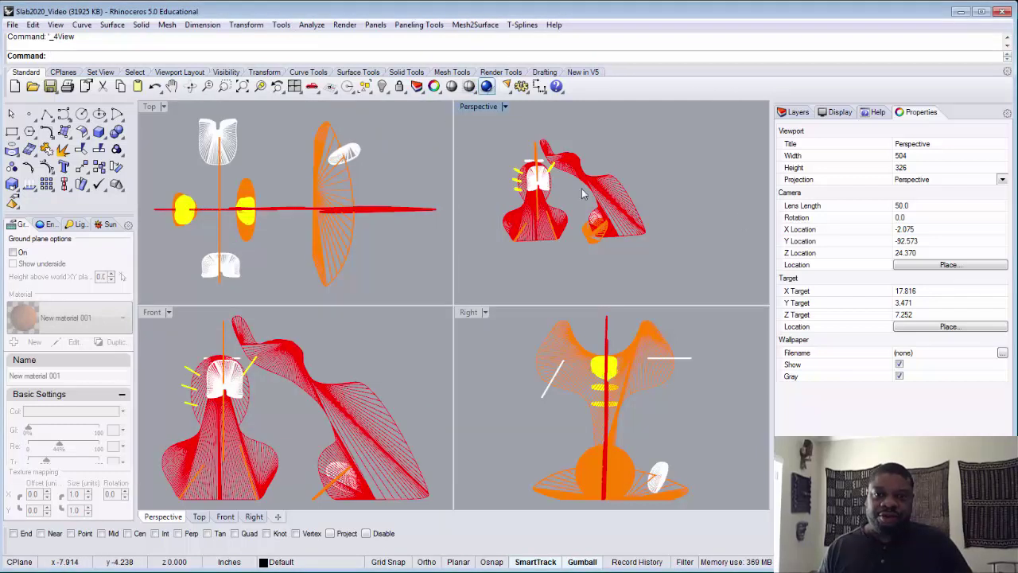
pyautogui.doubleClick(479, 107)
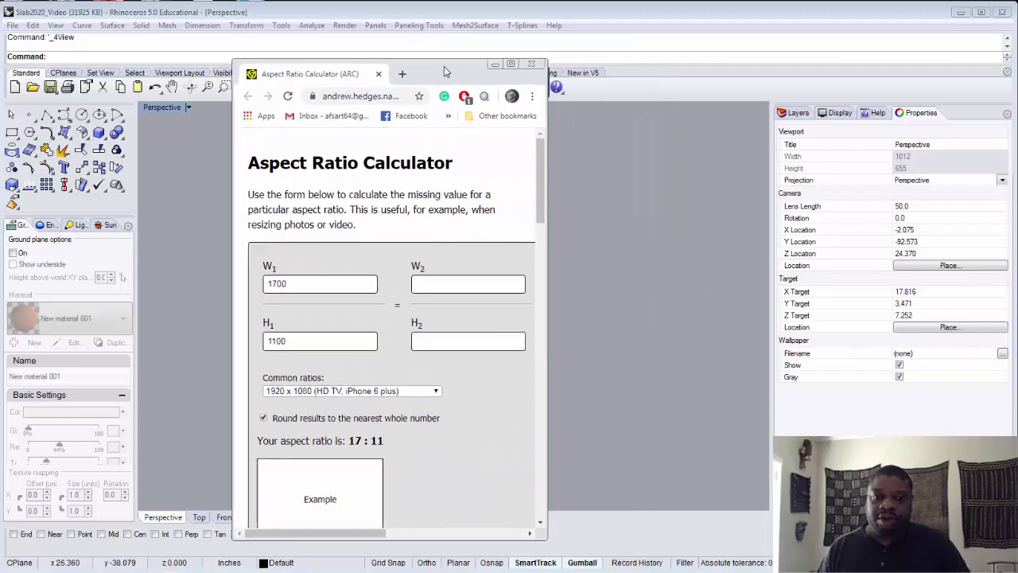
# - Enter a 1012 width in the calculator to confirm a 655 height, then close it
pyautogui.click(434, 288)
pyautogui.write('1012')
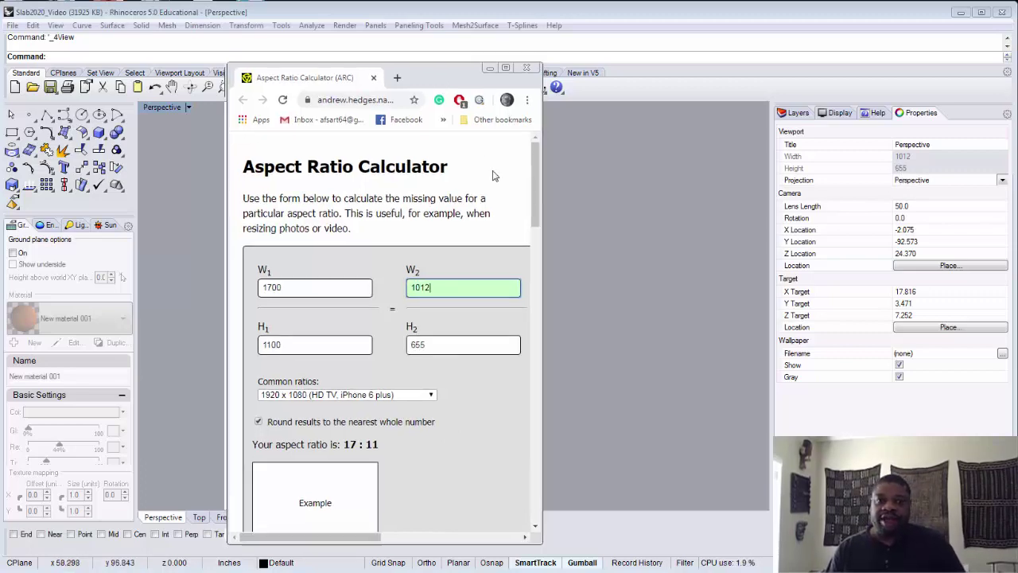
pyautogui.moveTo(445, 68); pyautogui.dragTo(510, 133)
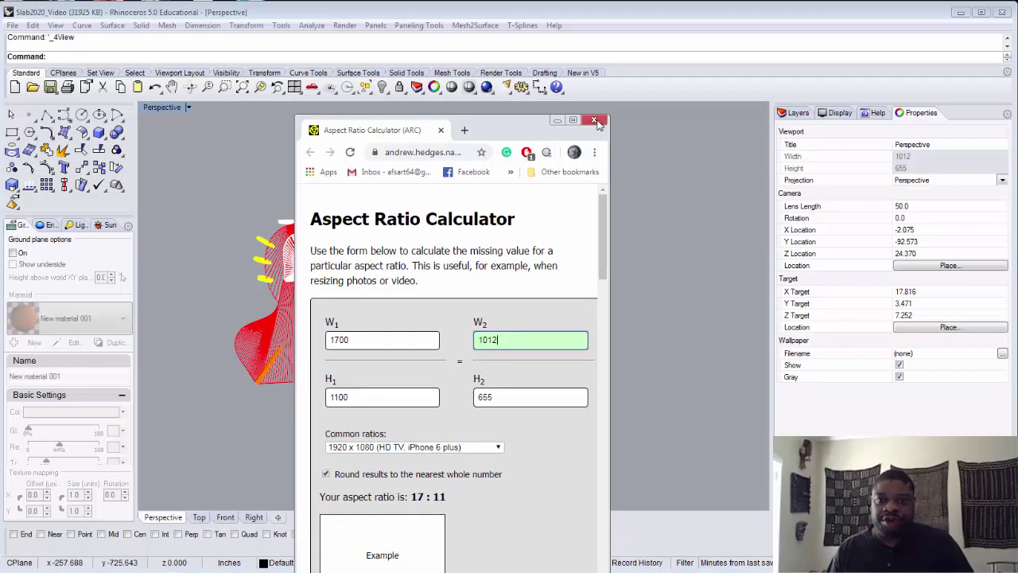
pyautogui.click(594, 116)
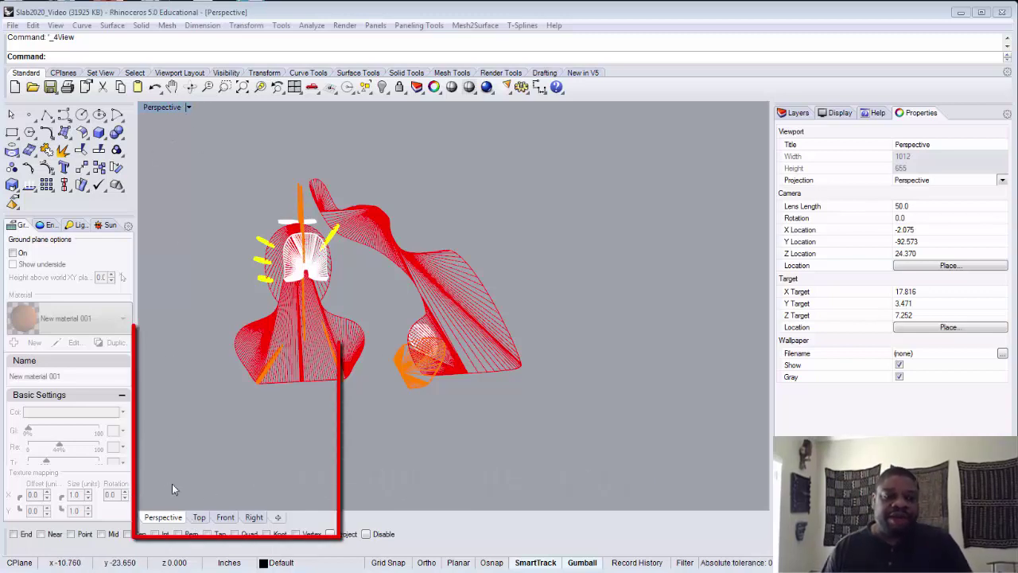
# - Add a new viewport from the Perspective tab's context menu, creating an extra Top view
pyautogui.rightClick(163, 518)
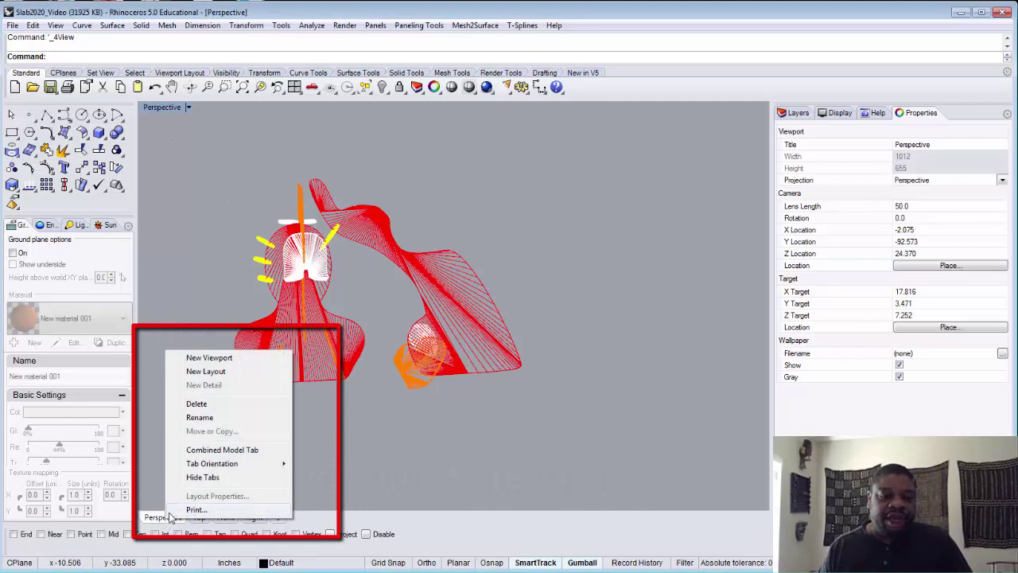
pyautogui.click(232, 360)
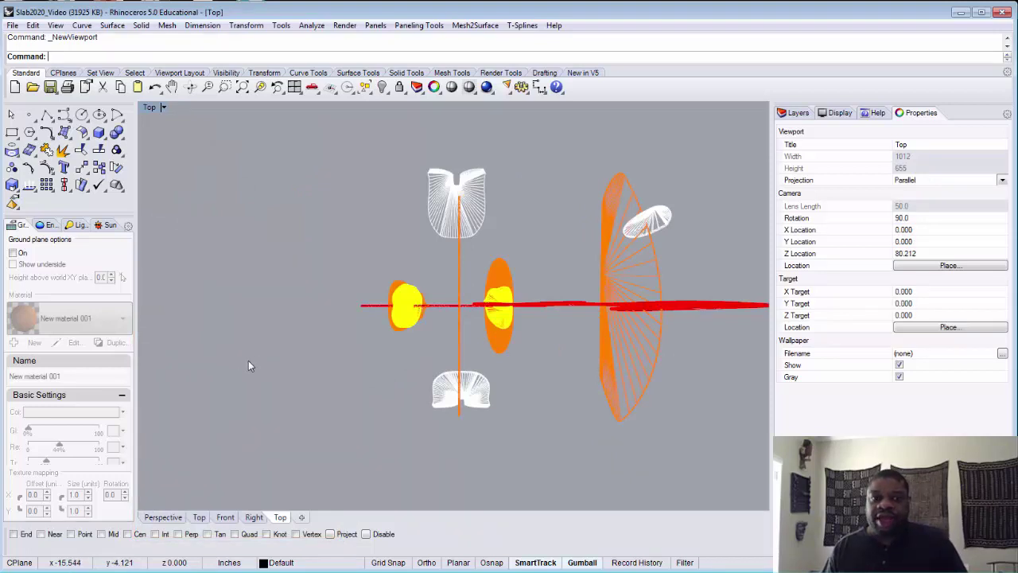
# - Switch the new viewport to a Perspective view
pyautogui.click(163, 109)
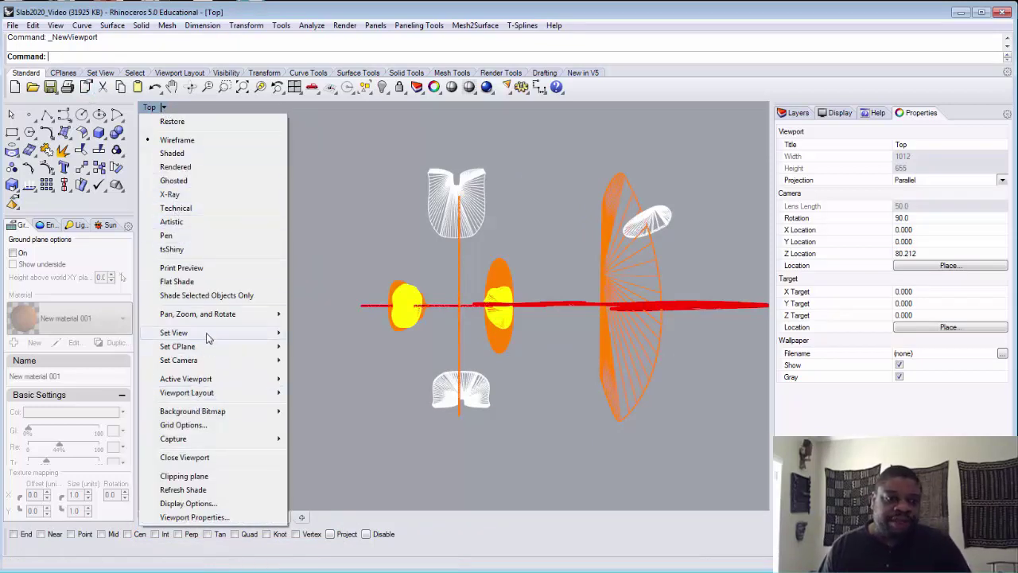
pyautogui.moveTo(239, 340)
pyautogui.click(338, 433)
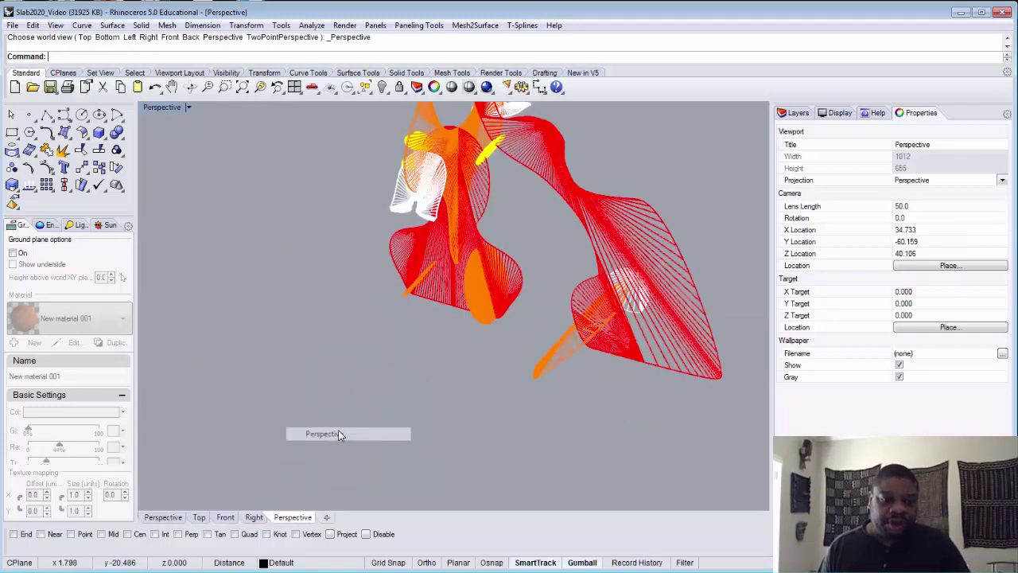
# - Rename the new perspective viewport to Shot1
pyautogui.doubleClick(291, 518)
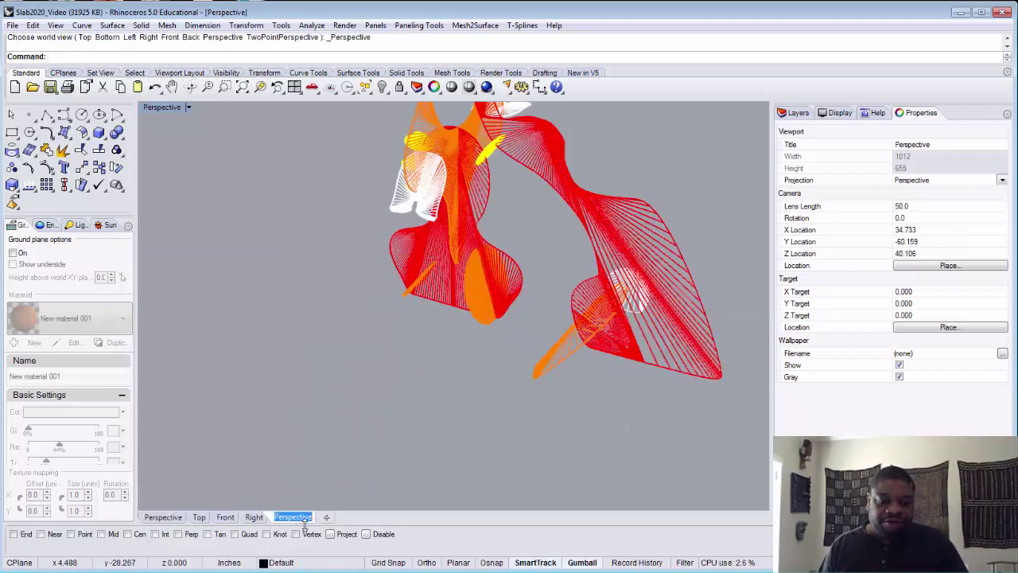
pyautogui.write('Rend')
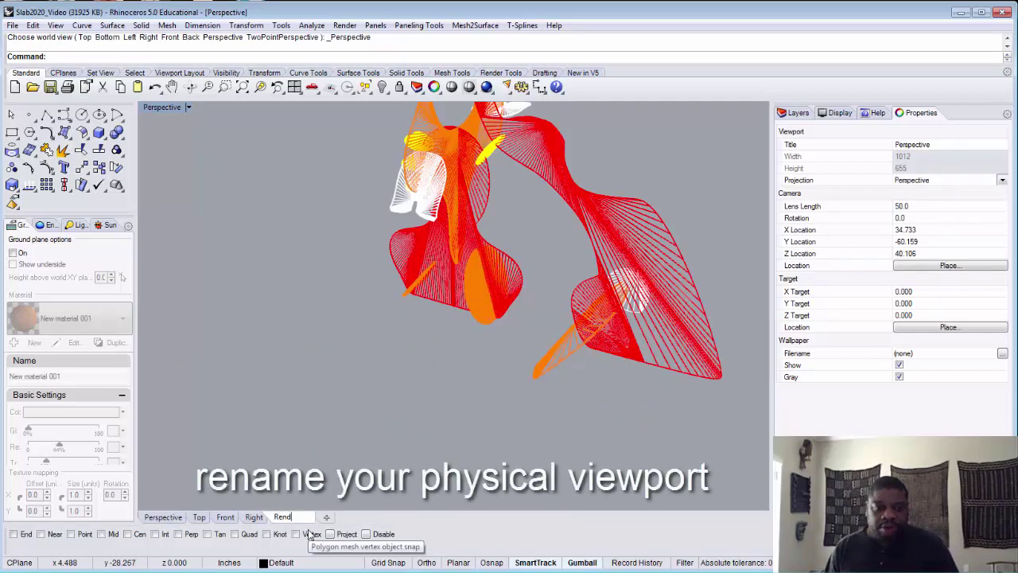
pyautogui.press('BackSpace')
pyautogui.press('BackSpace')
pyautogui.write('Sho')
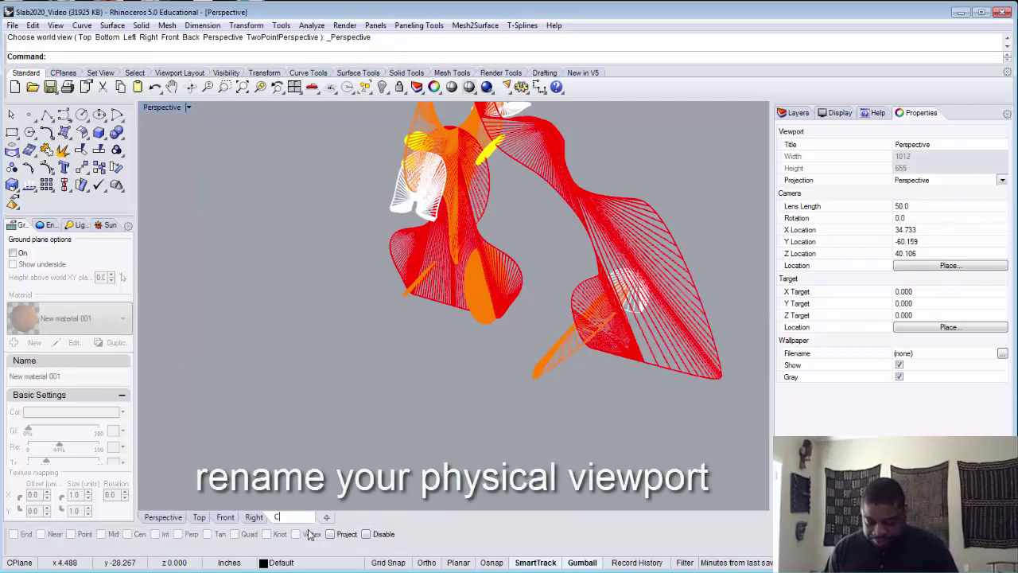
pyautogui.write('t1')
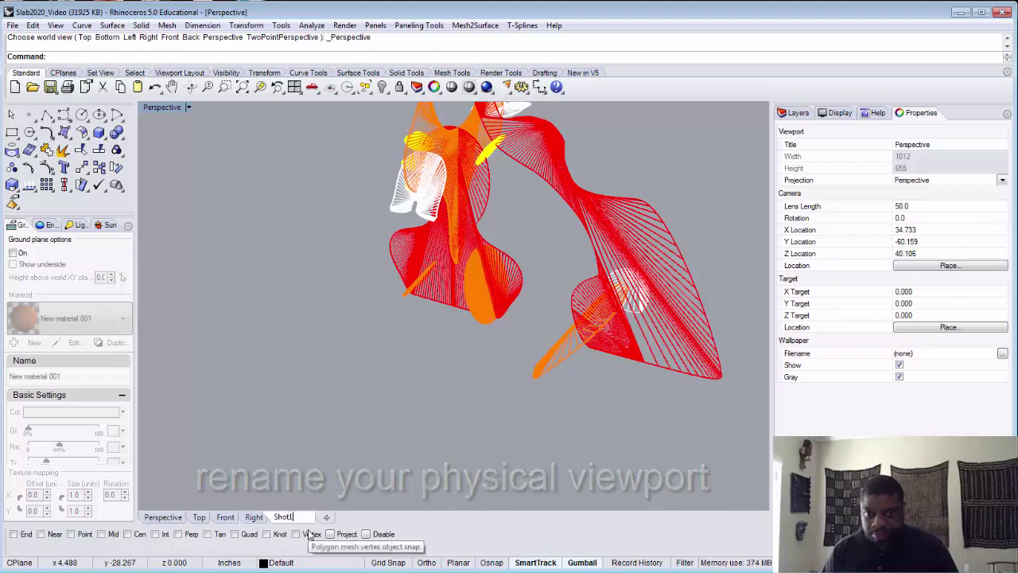
pyautogui.press('Return')
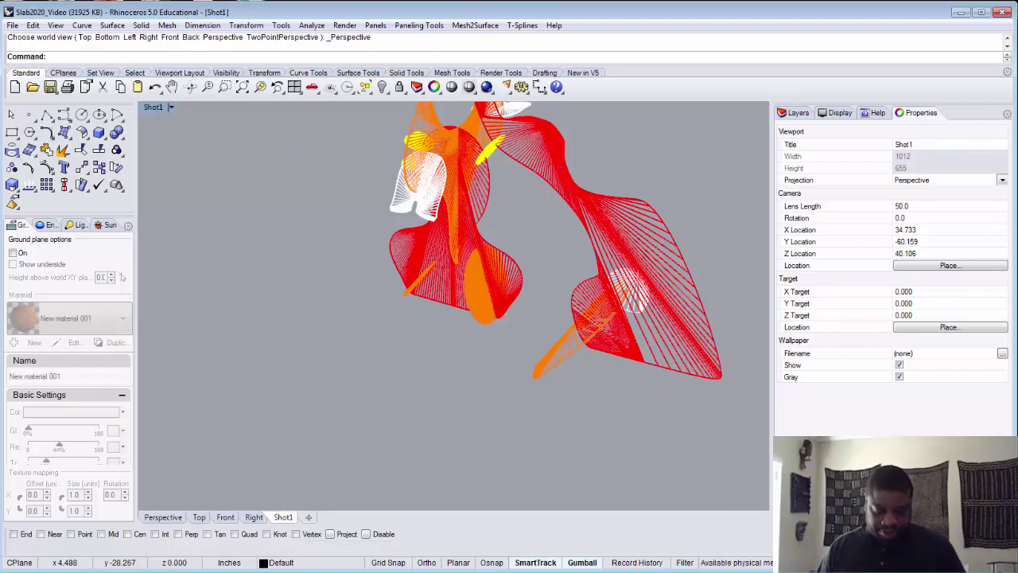
# - Pan Shot1 to reframe the model, then dock it in the upper-right Perspective pane
pyautogui.keyDown('shift'); pyautogui.moveTo(482, 382); pyautogui.dragTo(548, 395, button='right'); pyautogui.keyUp('shift')
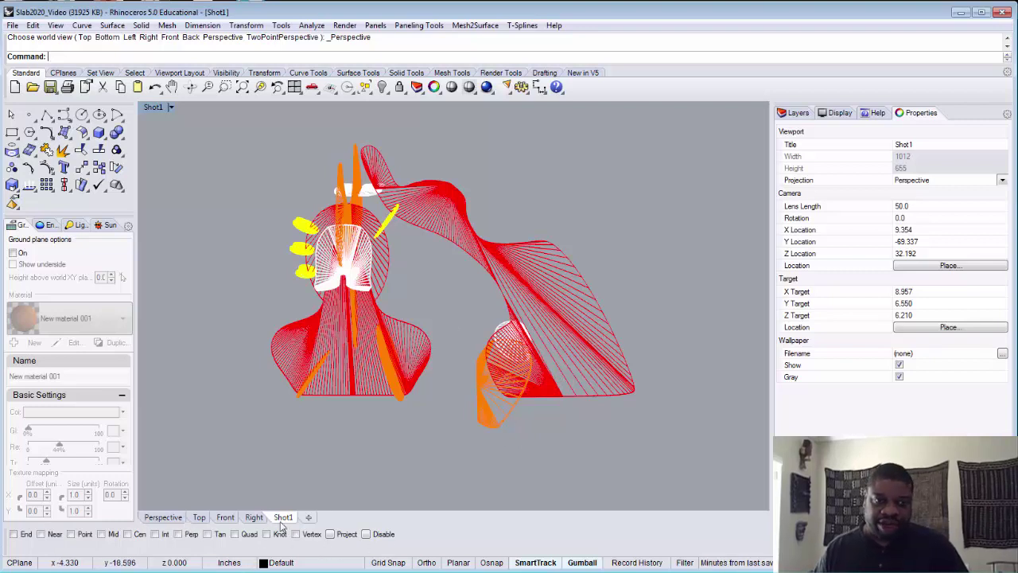
pyautogui.click(162, 517)
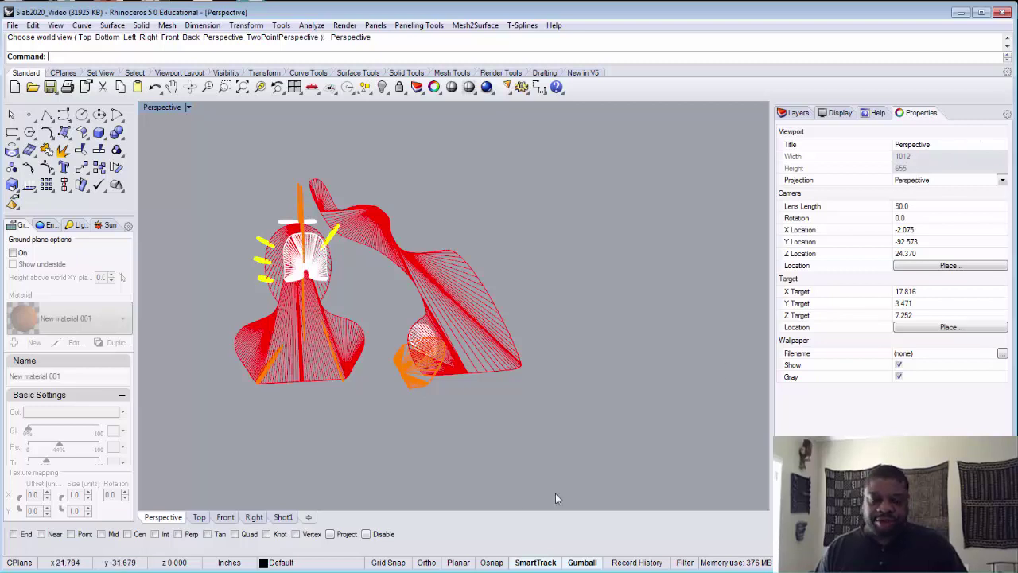
pyautogui.click(283, 518)
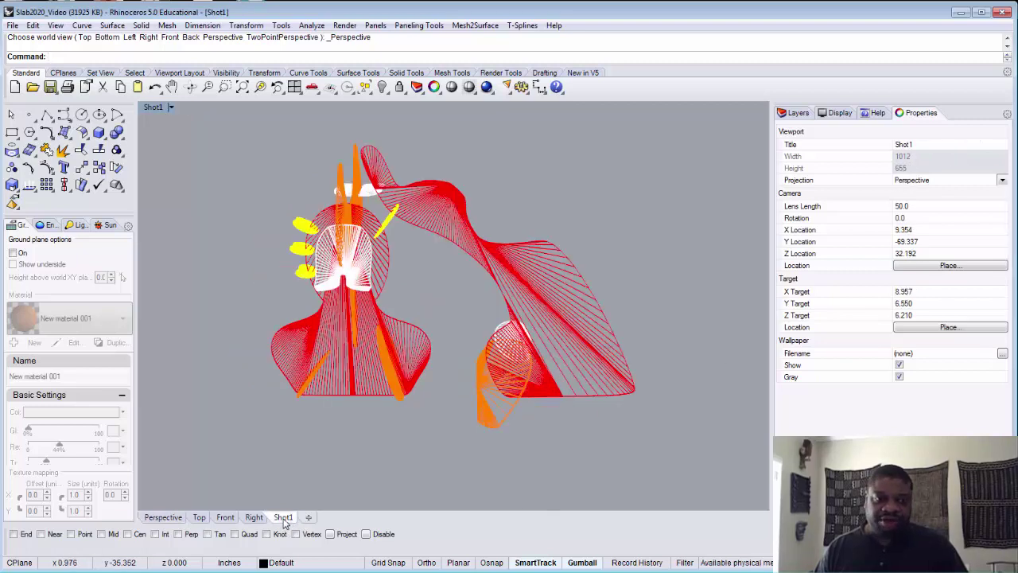
pyautogui.doubleClick(151, 108)
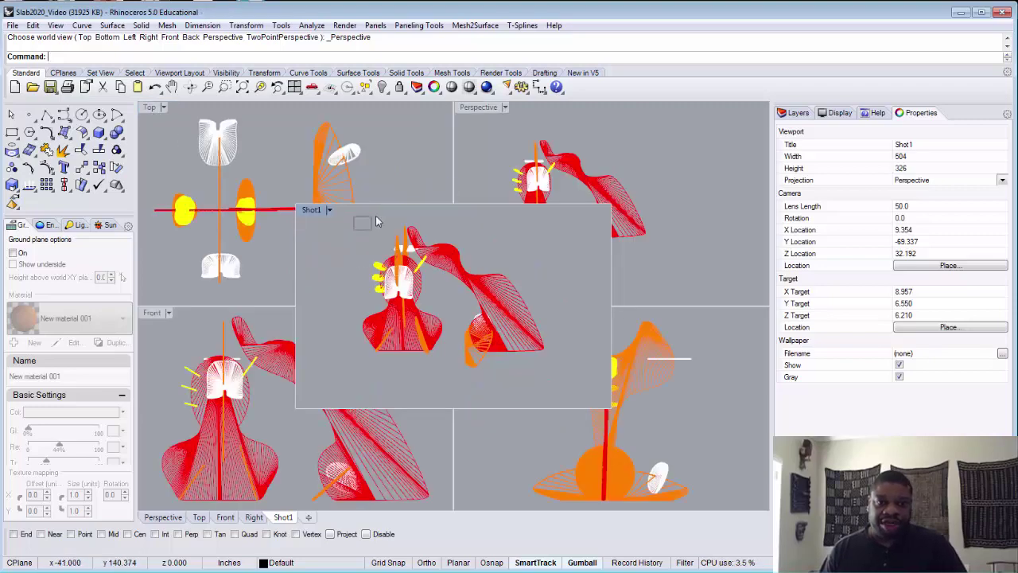
pyautogui.moveTo(316, 210); pyautogui.dragTo(471, 109)
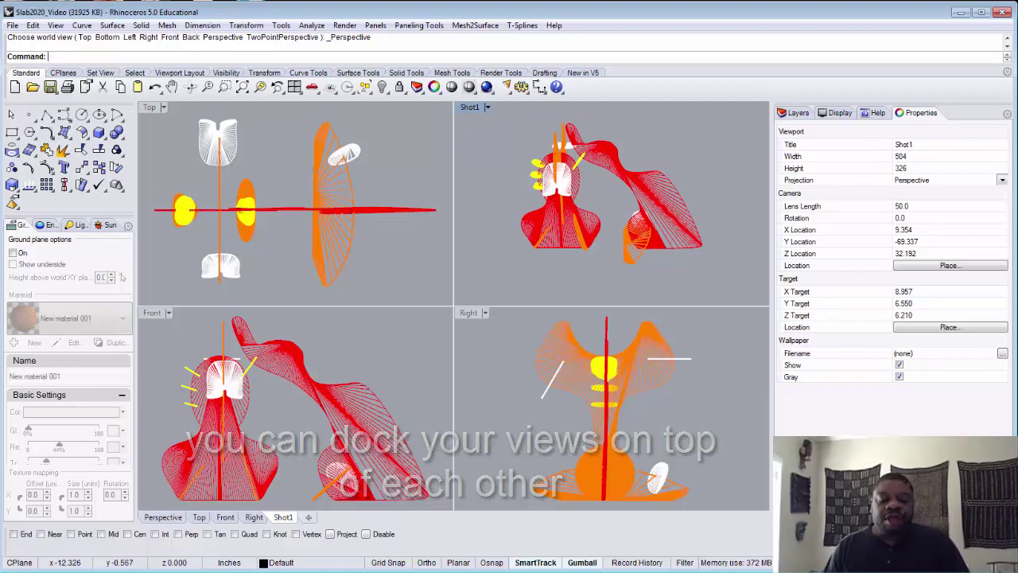
# - Bring up the empty Named Views panel from the Shot1 viewport's Set View menu
pyautogui.rightClick(284, 519)
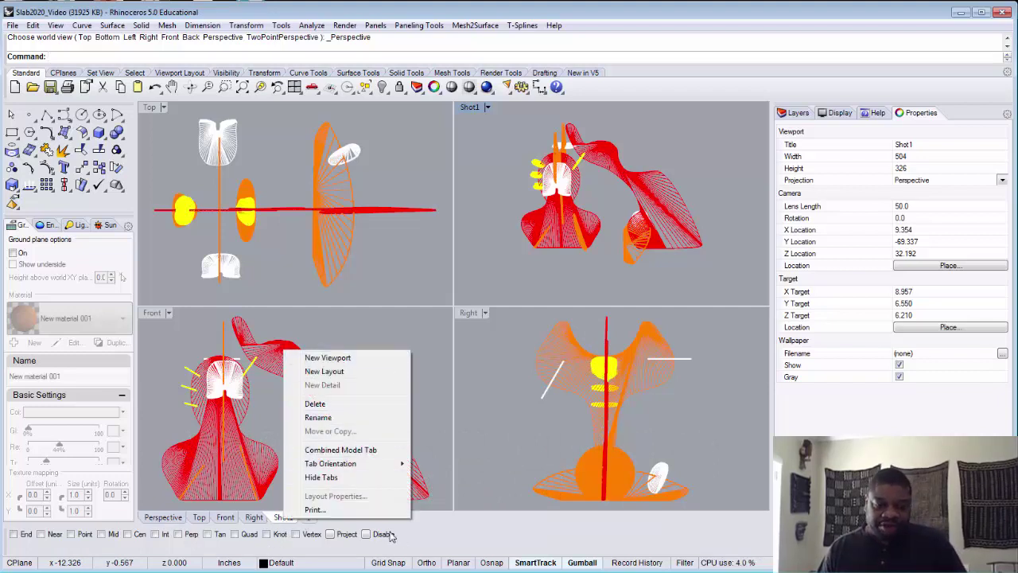
pyautogui.click(480, 531)
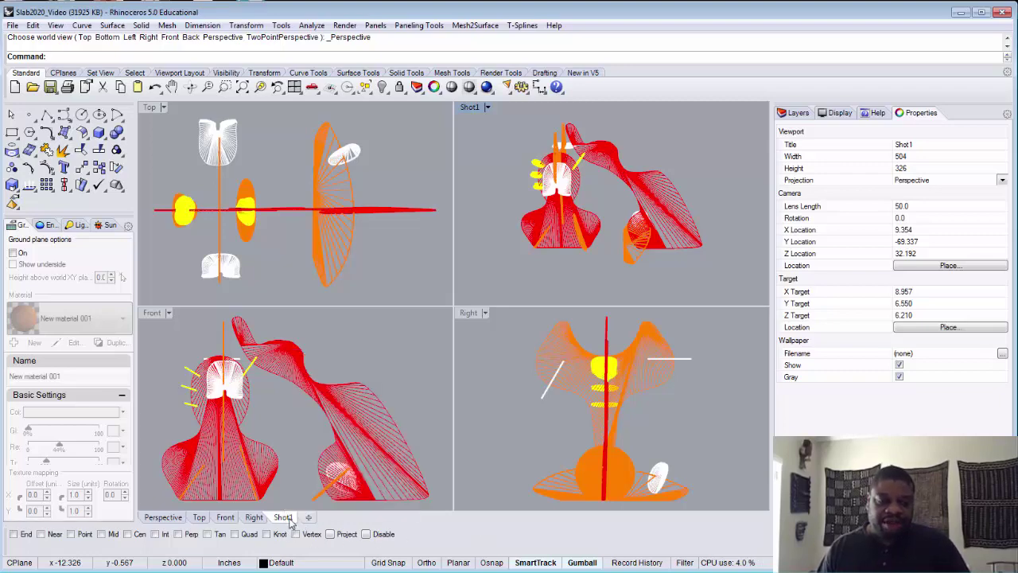
pyautogui.click(487, 107)
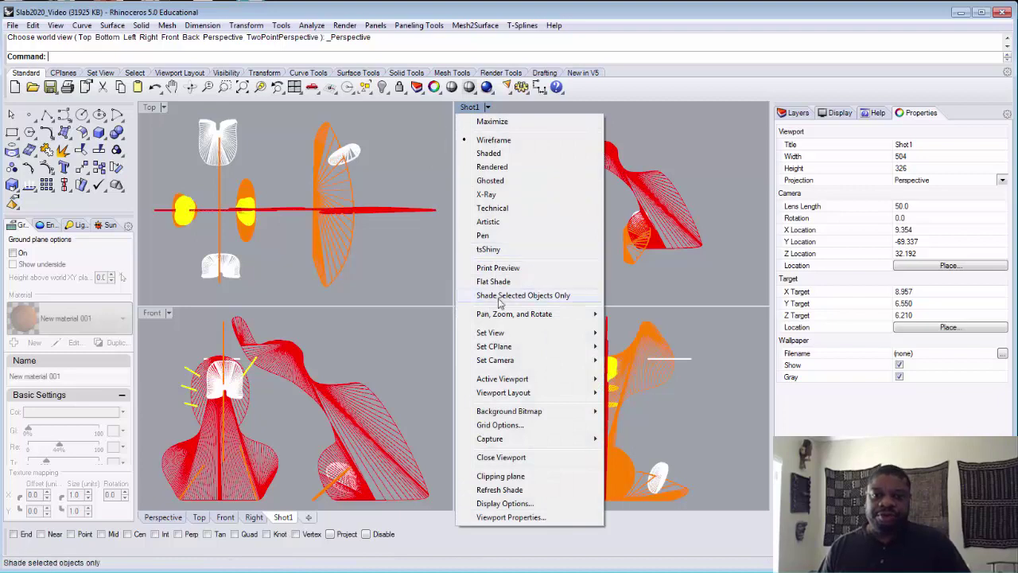
pyautogui.moveTo(525, 332)
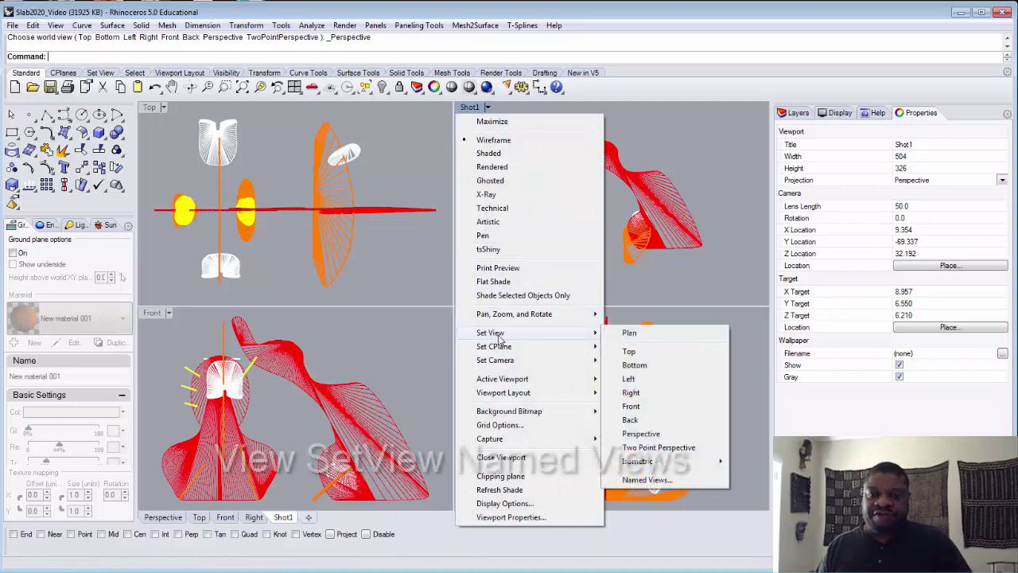
pyautogui.click(664, 480)
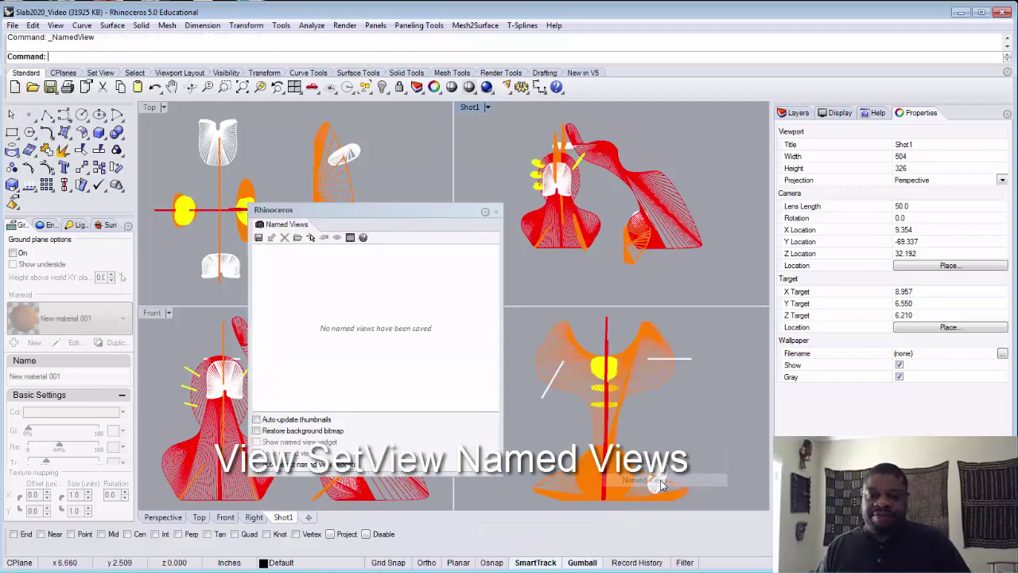
# - Store Shot1's current camera as the named view Render01, then close Named Views
pyautogui.click(258, 238)
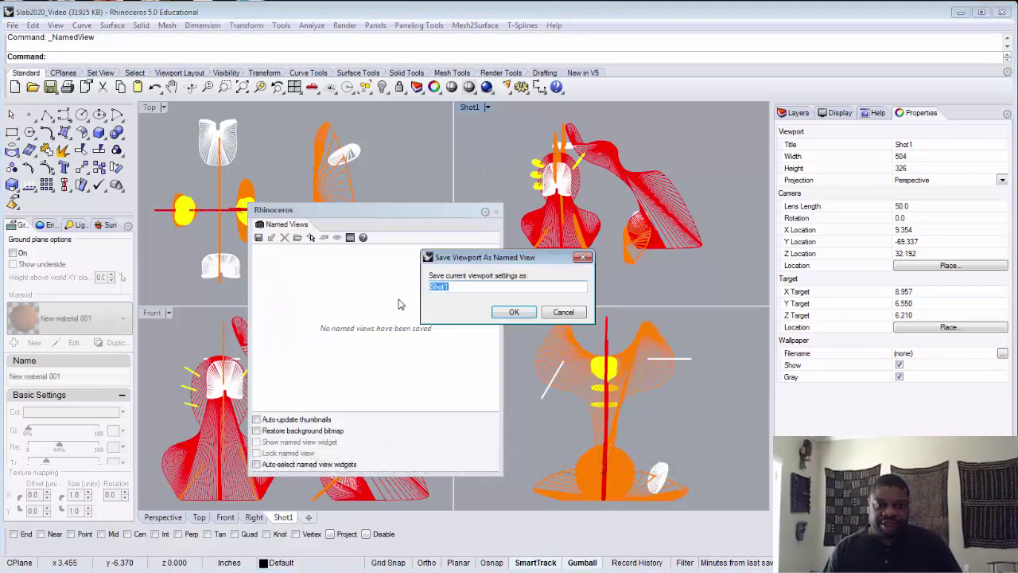
pyautogui.write('R')
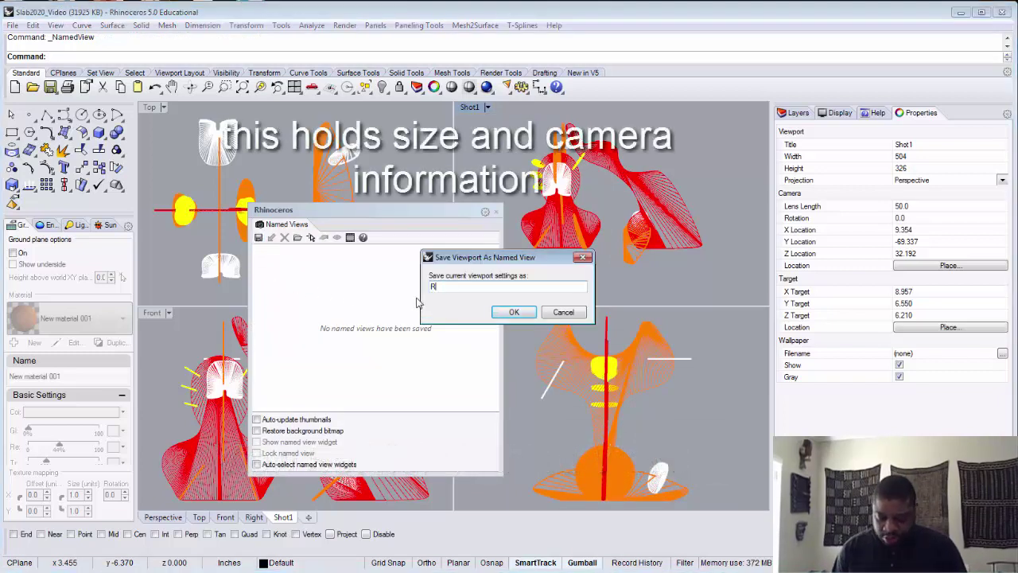
pyautogui.write('ender01')
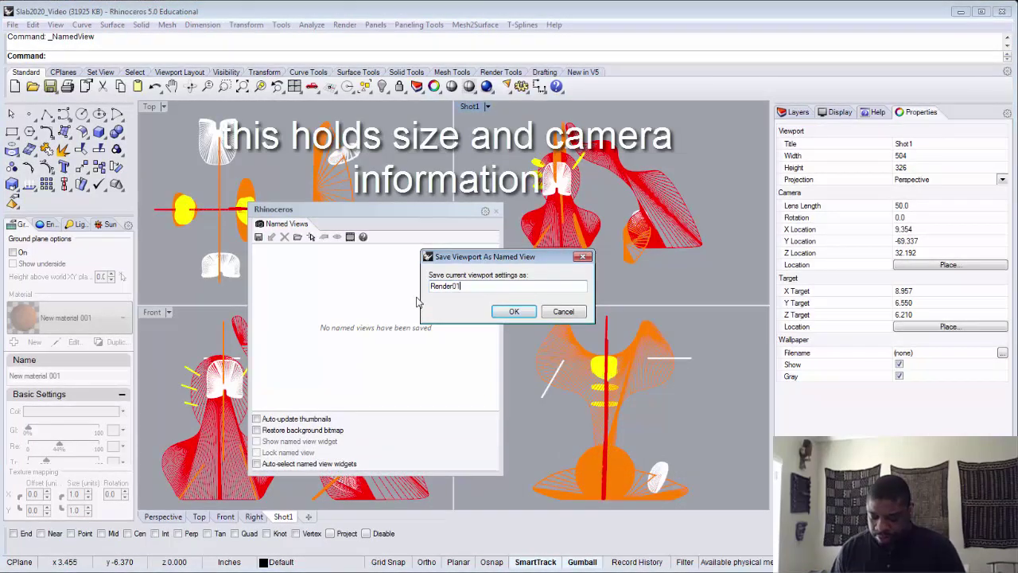
pyautogui.press('Return')
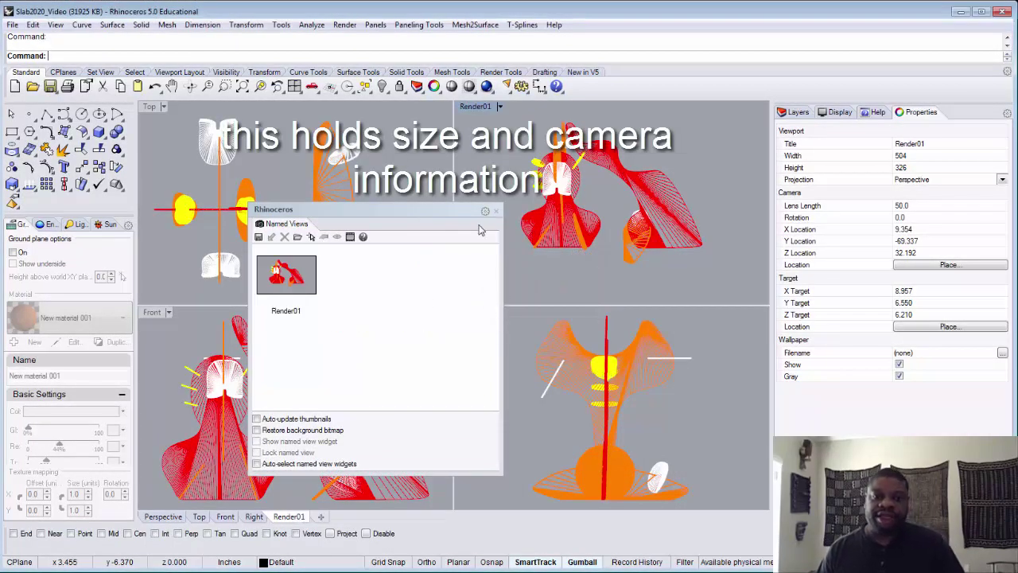
pyautogui.click(496, 211)
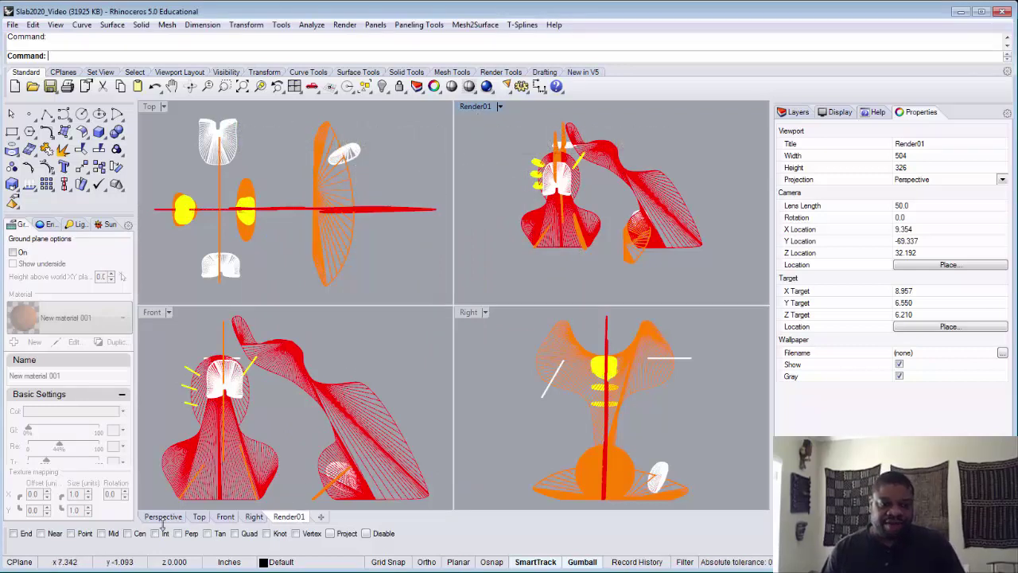
# - Maximize the Render01 viewport and orbit and zoom to a new camera angle
pyautogui.doubleClick(480, 109)
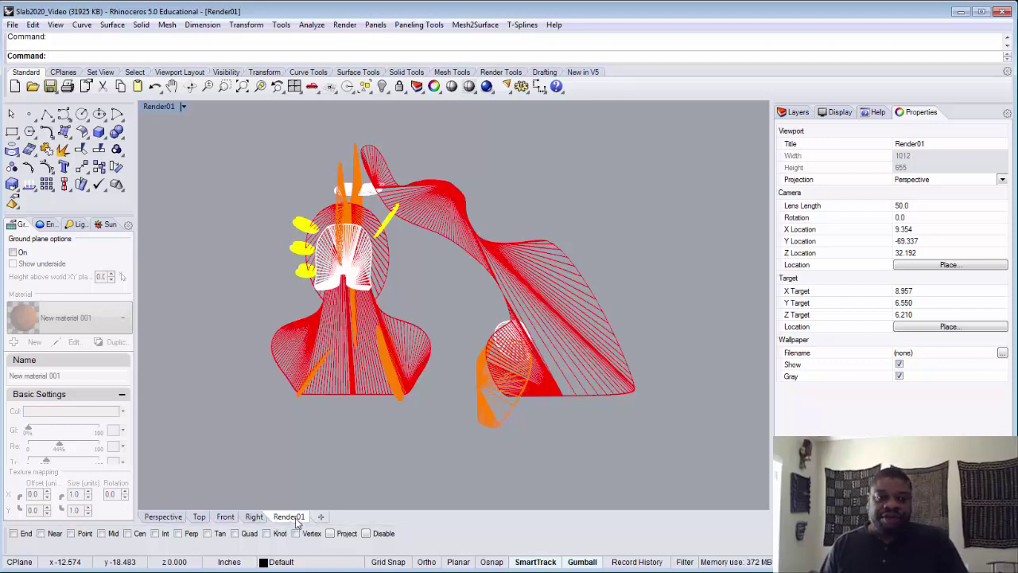
pyautogui.click(388, 358)
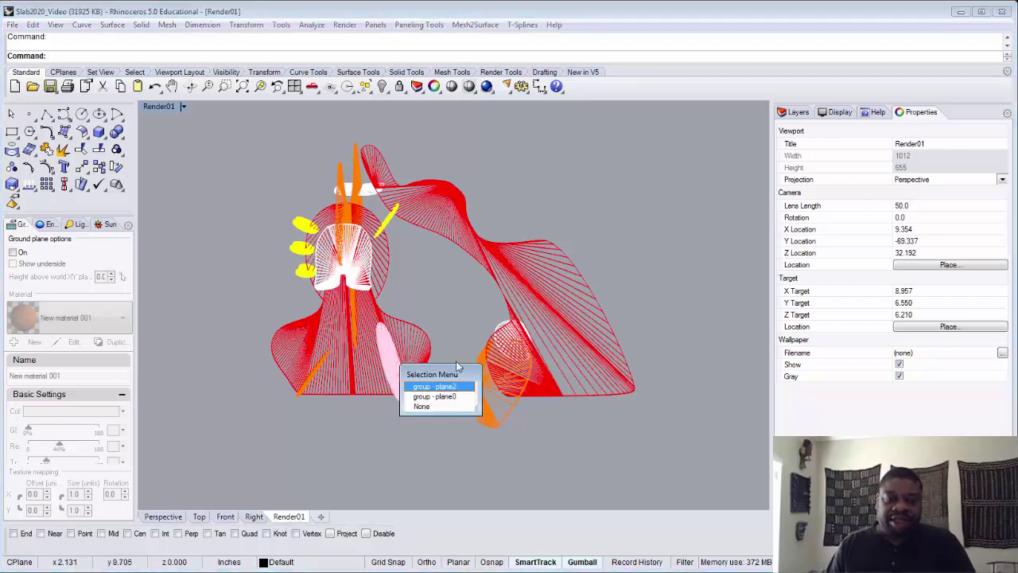
pyautogui.click(424, 315)
pyautogui.moveTo(425, 315); pyautogui.dragTo(479, 294, button='right')
pyautogui.scroll(3, 494, 295)
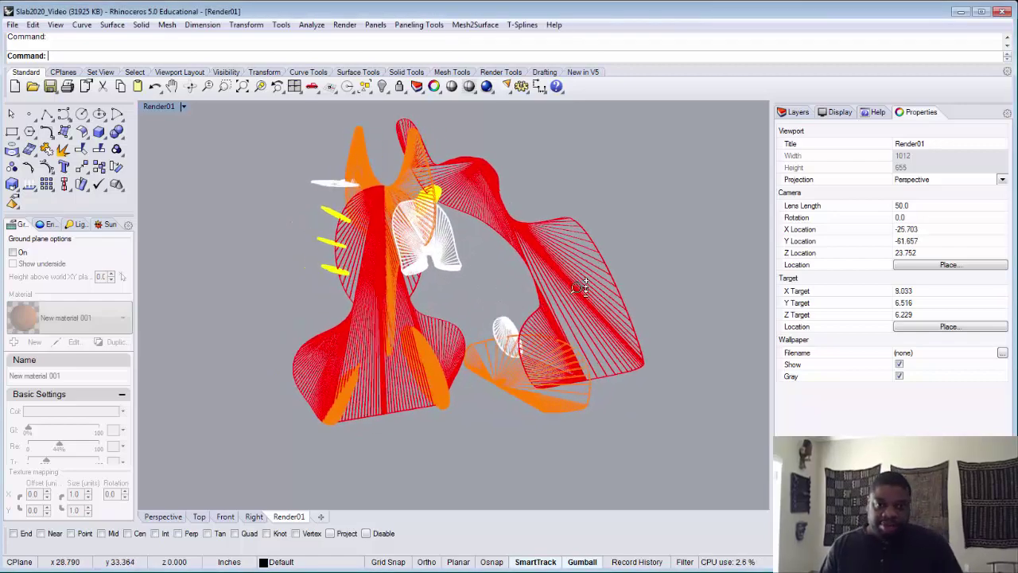
pyautogui.moveTo(584, 286)
pyautogui.mouseDown(button='right')
pyautogui.moveTo(579, 306)
pyautogui.moveTo(574, 291)
pyautogui.mouseUp(button='right')
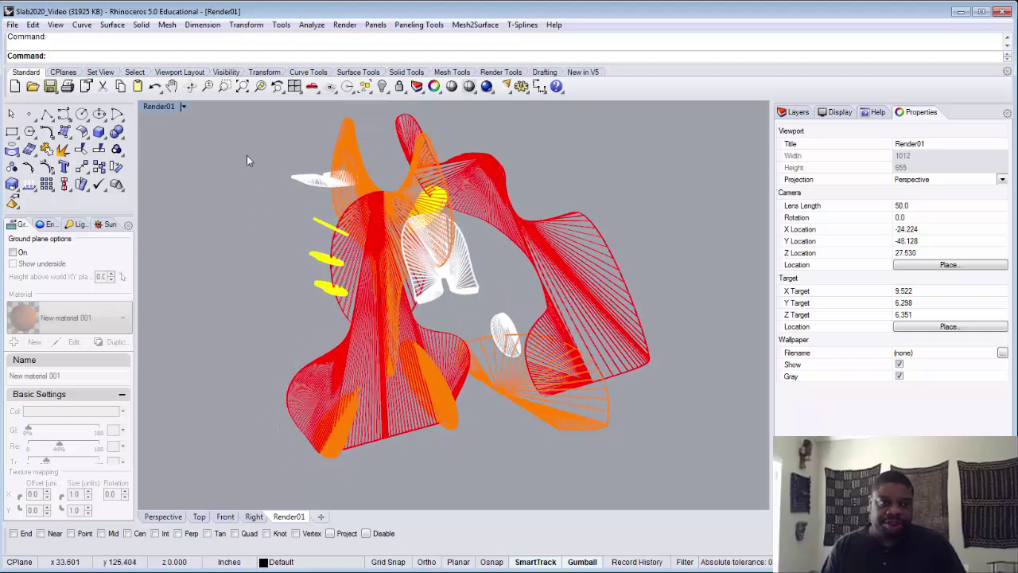
# - Bring up the Named Views panel again from the Render01 viewport's Set View menu
pyautogui.click(183, 107)
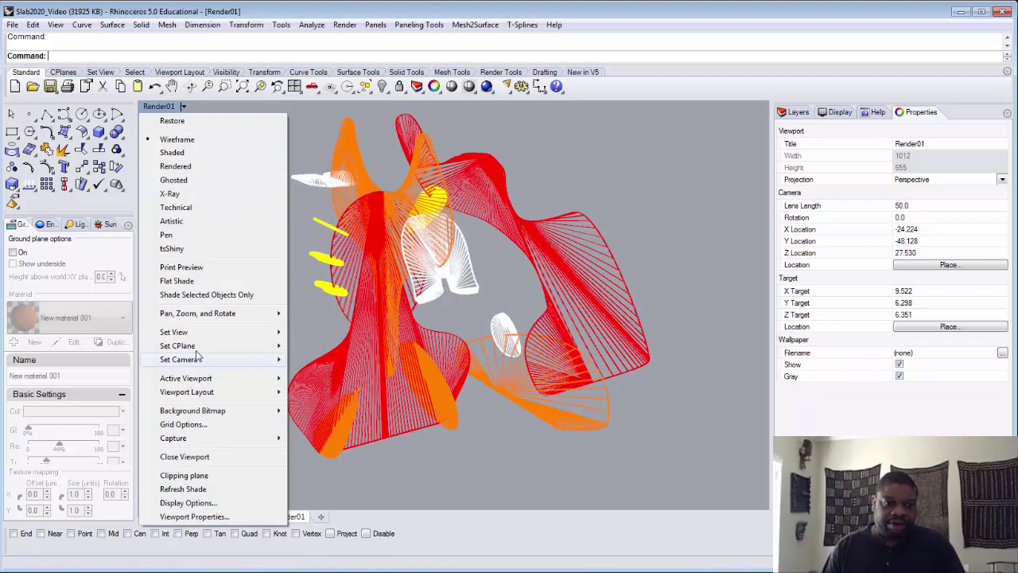
pyautogui.moveTo(204, 338)
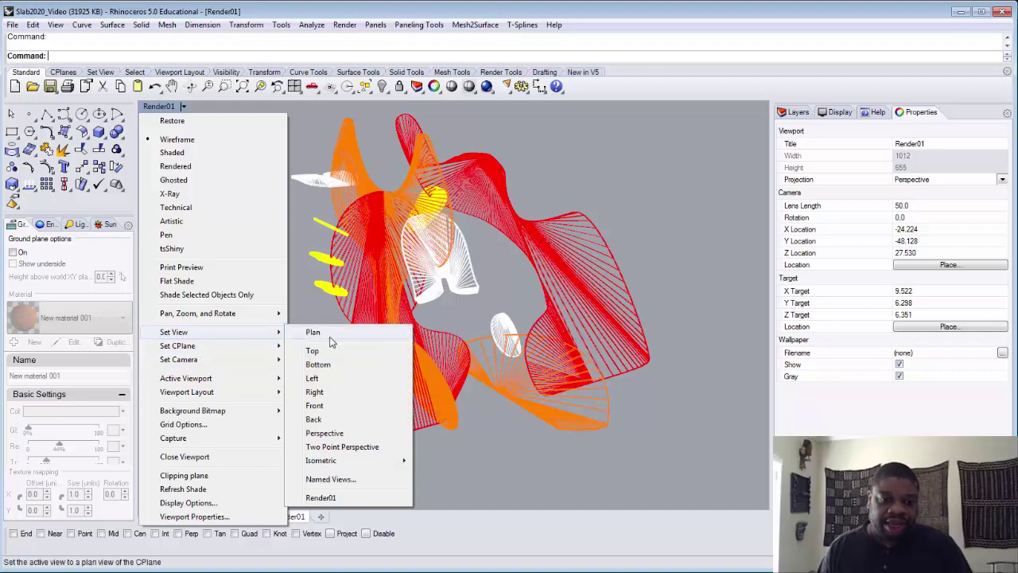
pyautogui.click(343, 480)
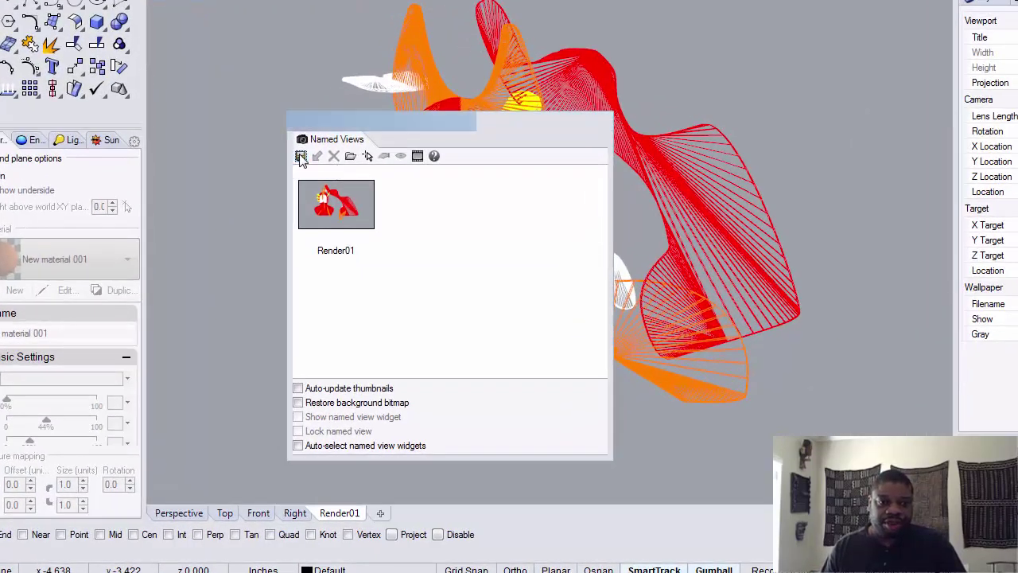
# - Save the new camera angle as named view render02 and close the panel
pyautogui.click(301, 157)
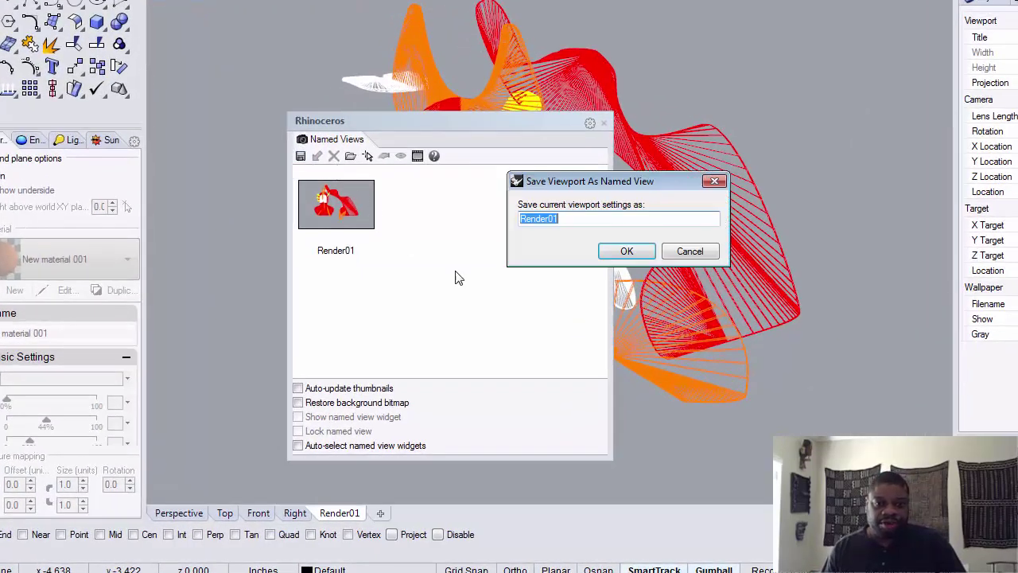
pyautogui.write('ren')
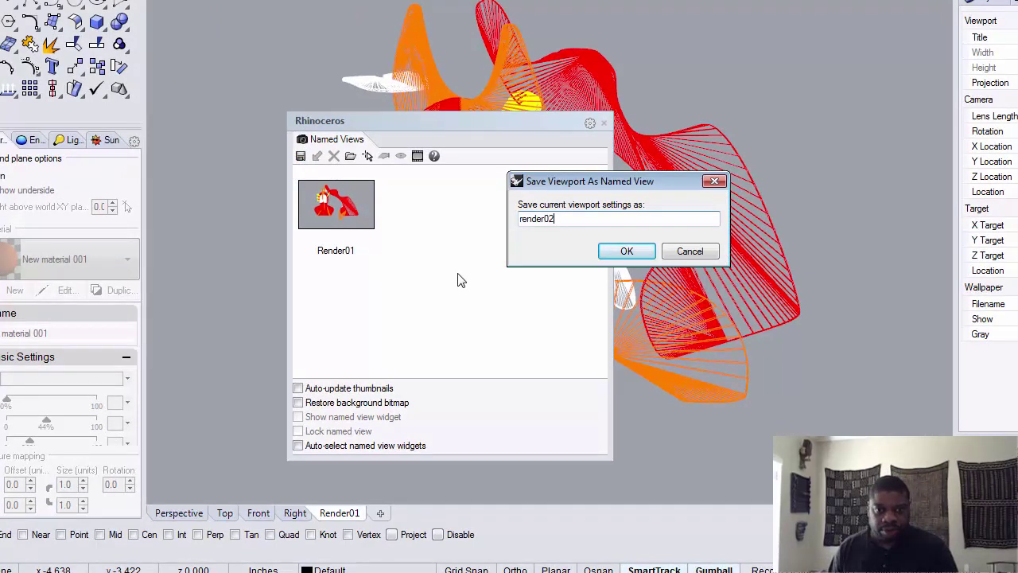
pyautogui.press('Return')
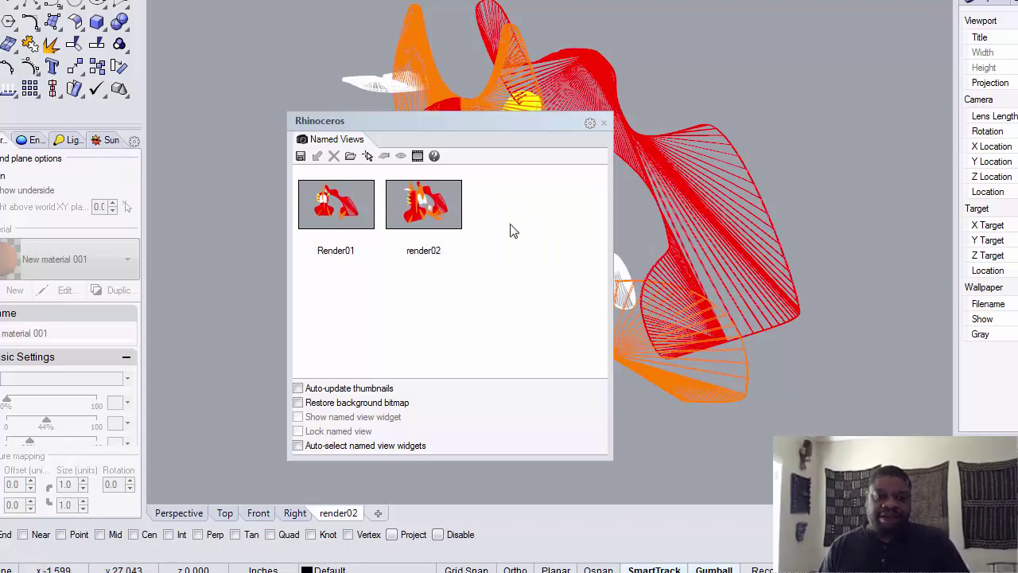
pyautogui.click(604, 127)
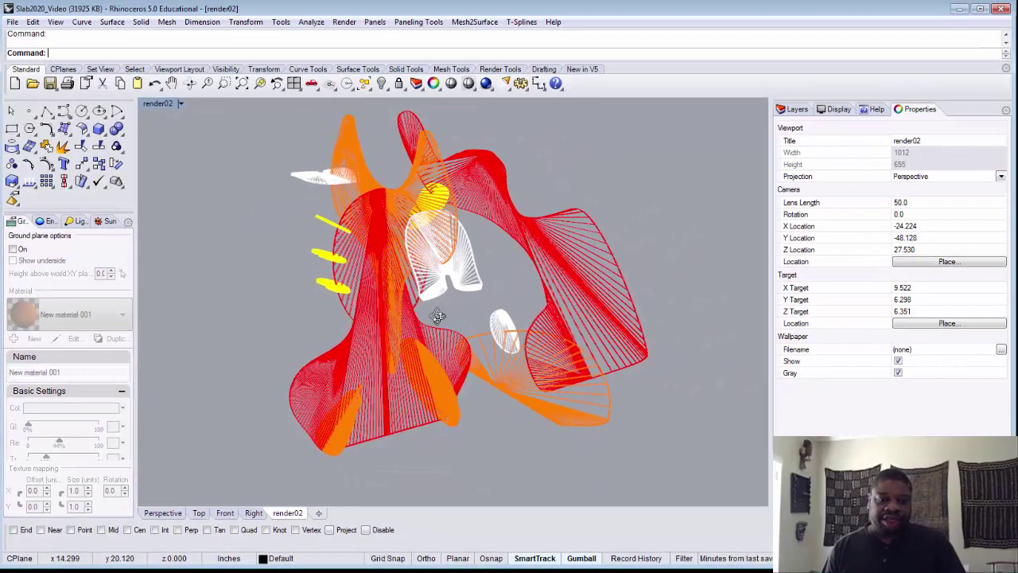
# - Orbit the render02 view a little, then switch to the Perspective viewport
pyautogui.moveTo(620, 262); pyautogui.dragTo(672, 258, button='right')
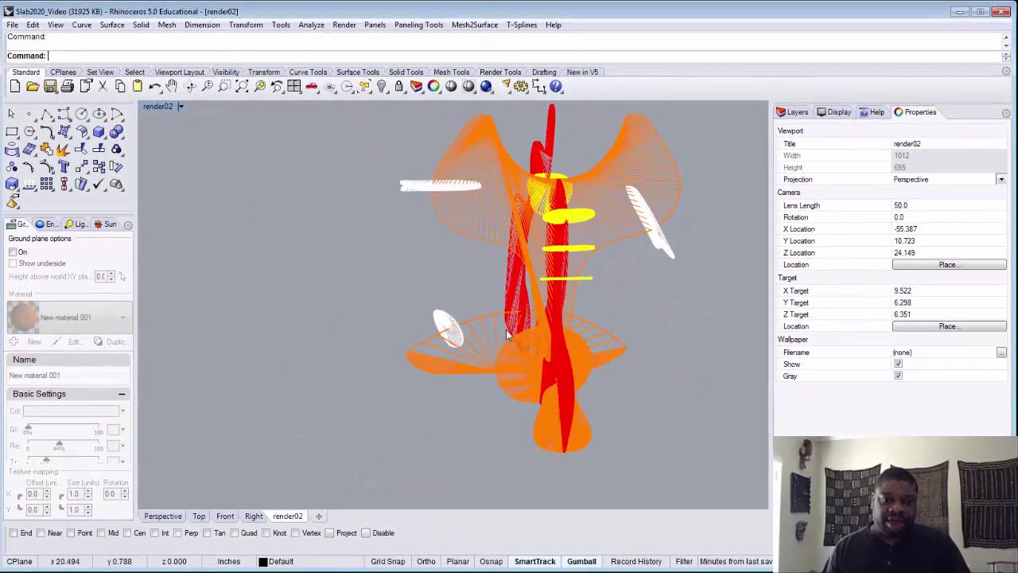
pyautogui.moveTo(549, 312); pyautogui.dragTo(556, 344, button='right')
pyautogui.click(163, 517)
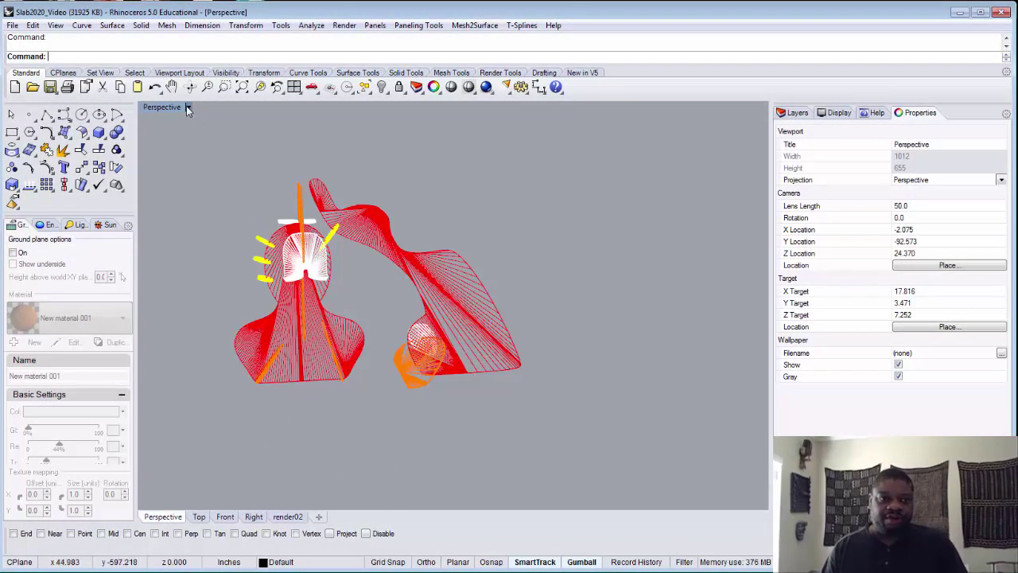
# - Apply the saved render02 camera to the Perspective viewport via Set View
pyautogui.click(188, 108)
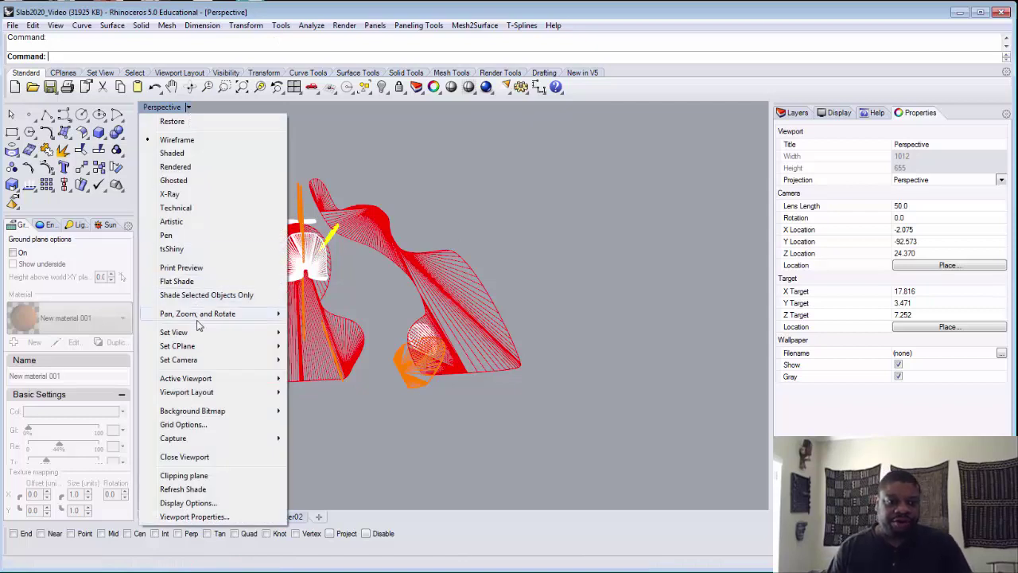
pyautogui.moveTo(207, 334)
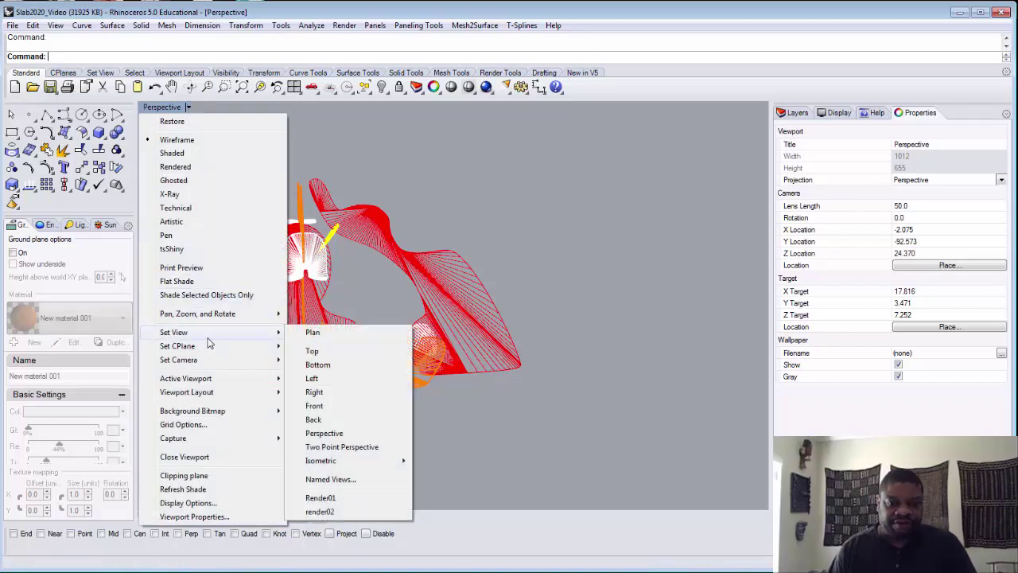
pyautogui.click(322, 511)
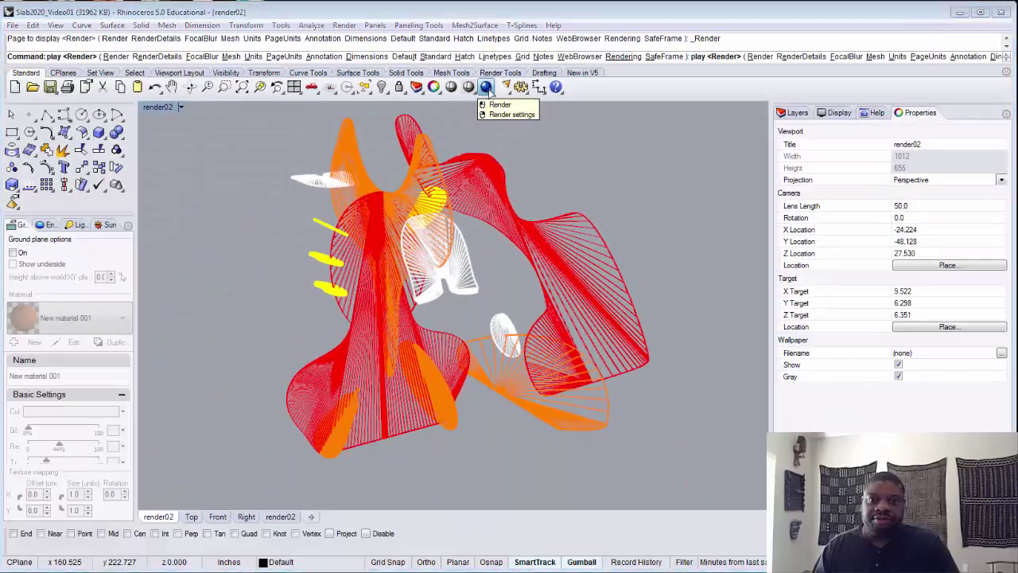
# - In Rhino Render settings, enable Lock viewport aspect ratio for 1012 x 655 at 72 DPI
pyautogui.rightClick(306, 396)
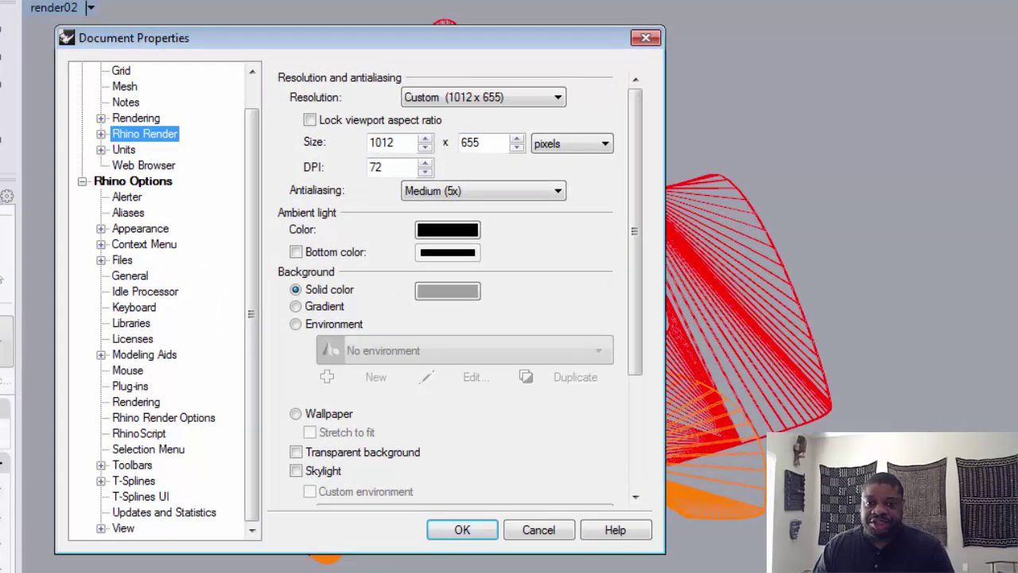
pyautogui.click(310, 121)
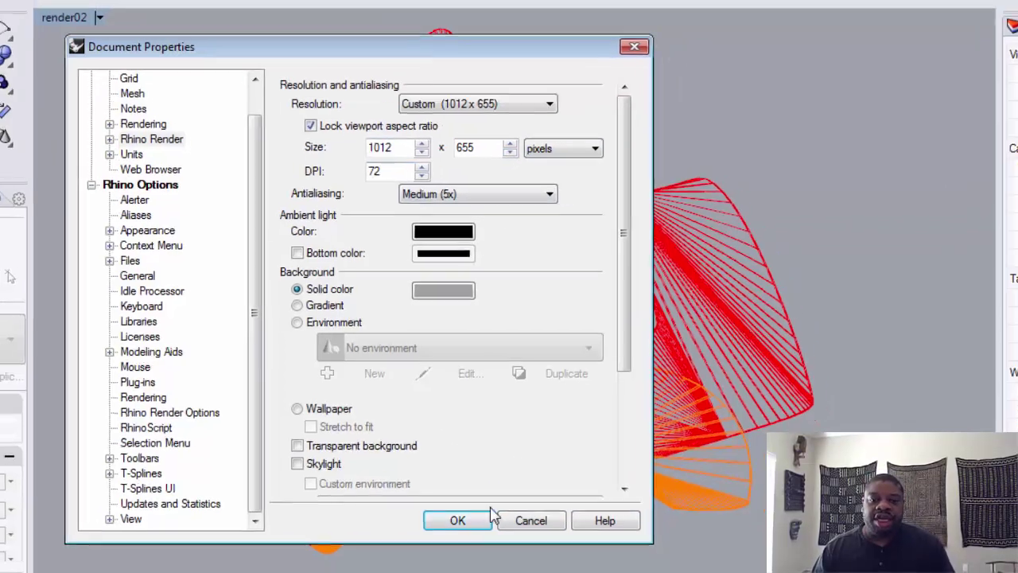
pyautogui.click(460, 520)
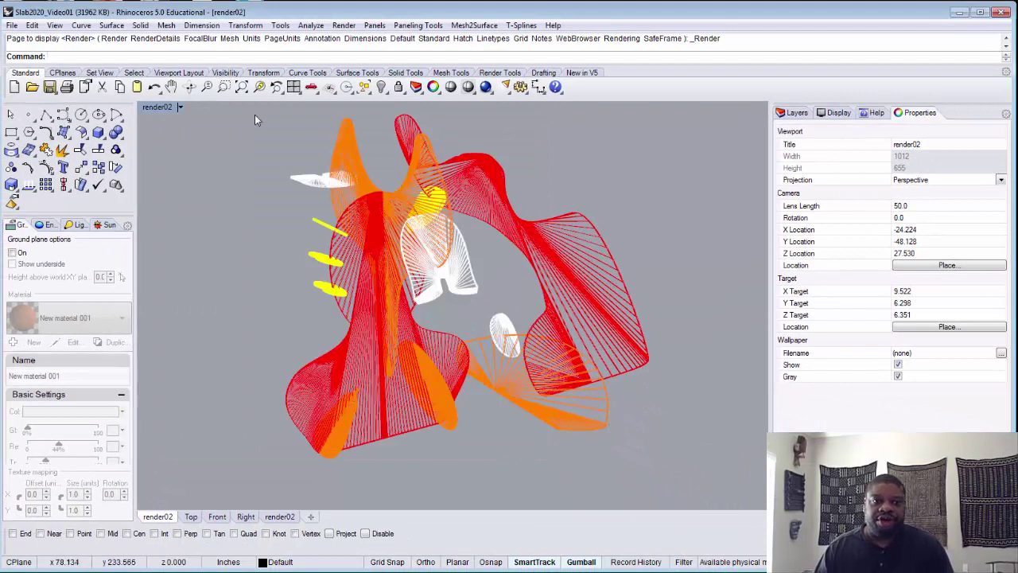
pyautogui.click(485, 89)
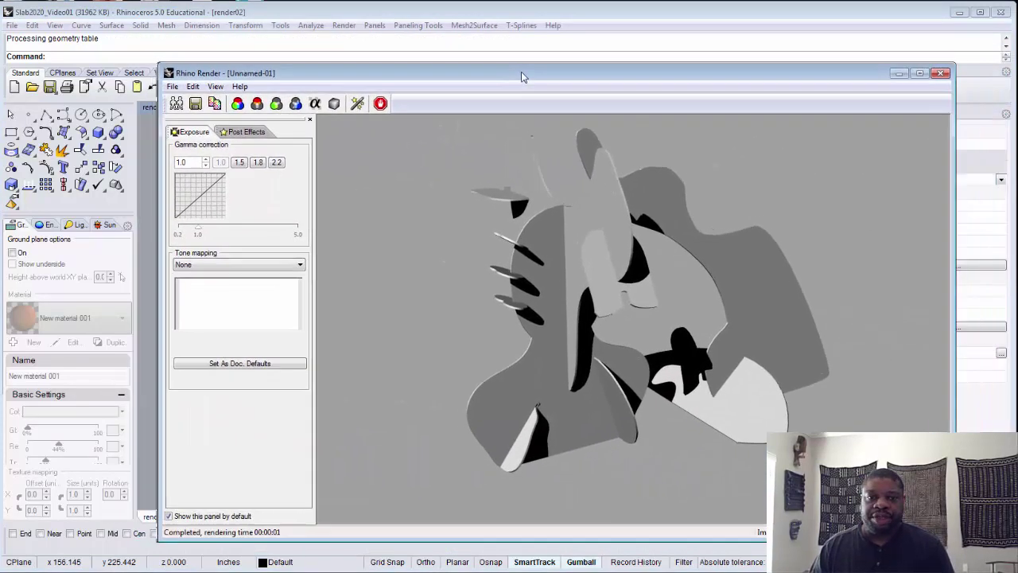
pyautogui.moveTo(523, 77); pyautogui.dragTo(418, 78)
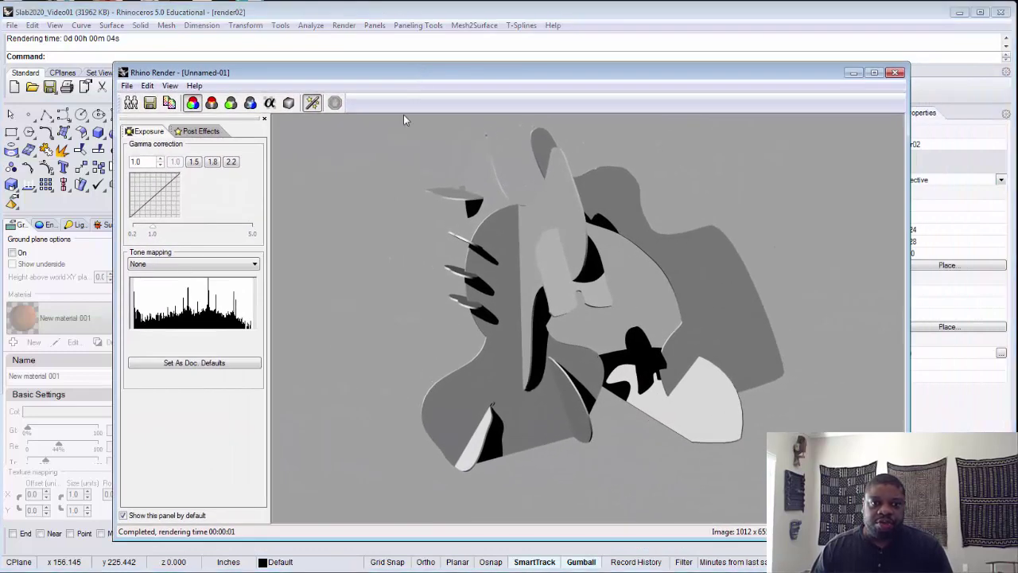
pyautogui.click(271, 103)
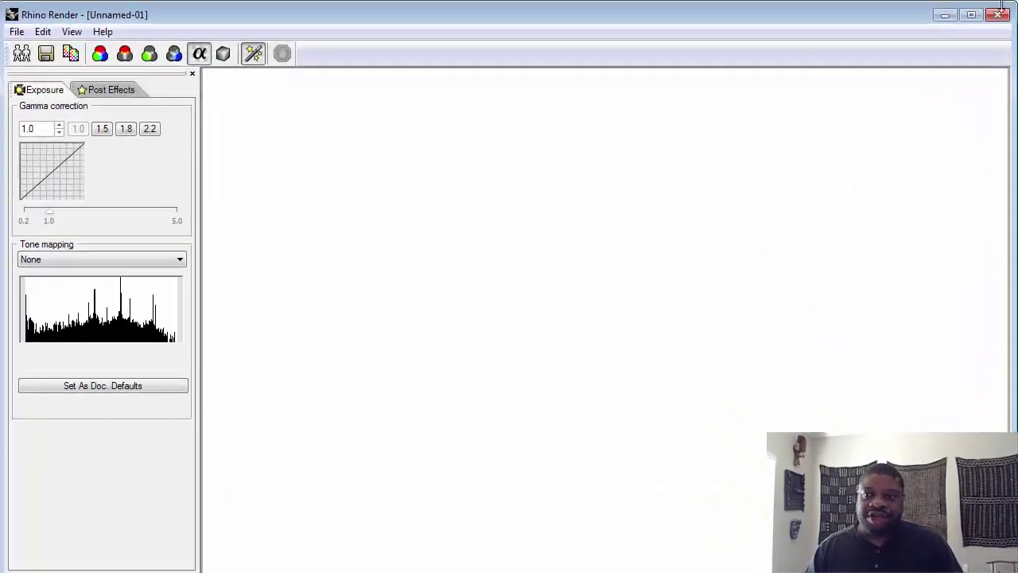
pyautogui.click(996, 18)
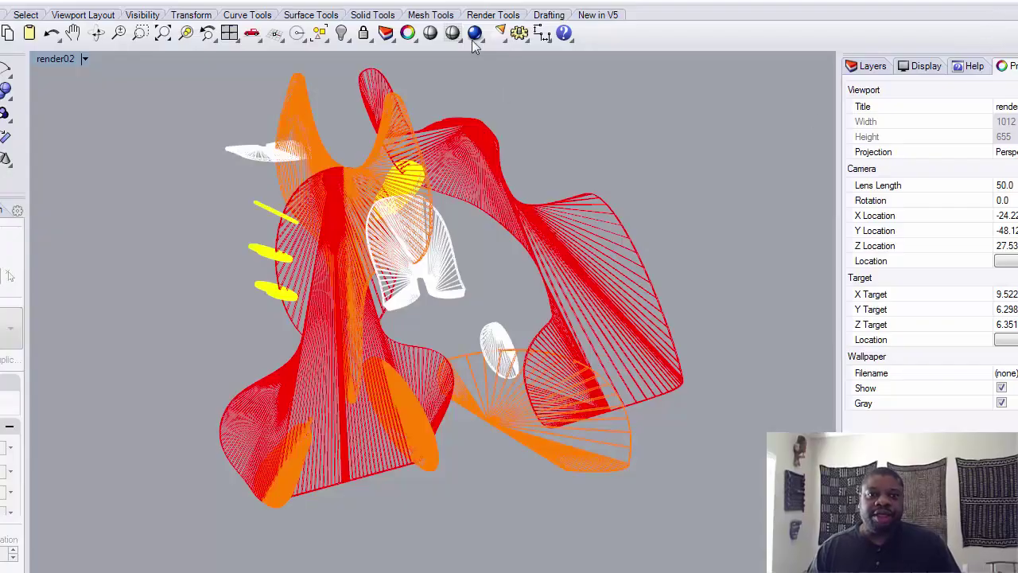
# - Tick Transparent background in the document's Rhino Render properties
pyautogui.rightClick(478, 38)
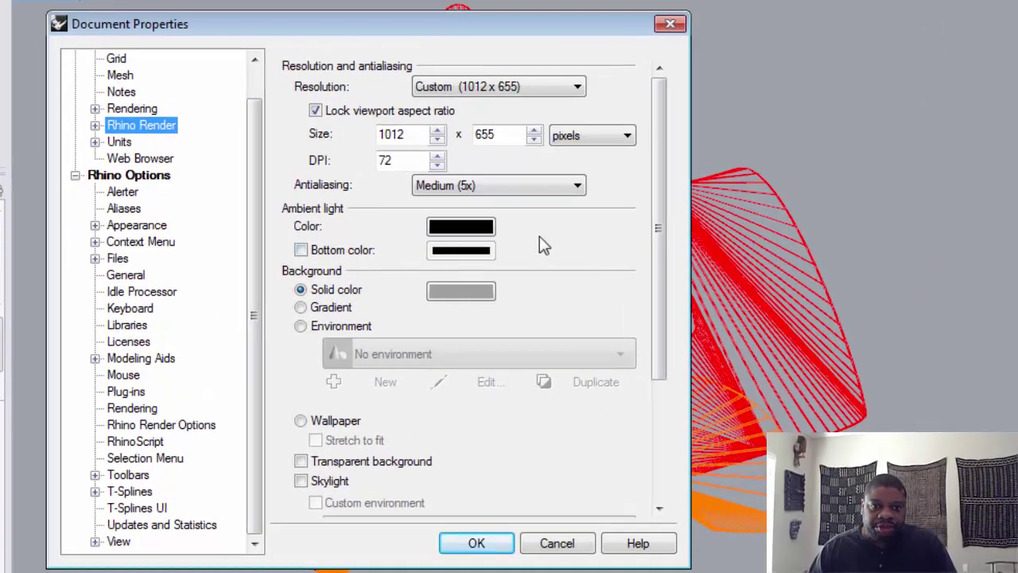
pyautogui.moveTo(661, 228); pyautogui.dragTo(661, 341)
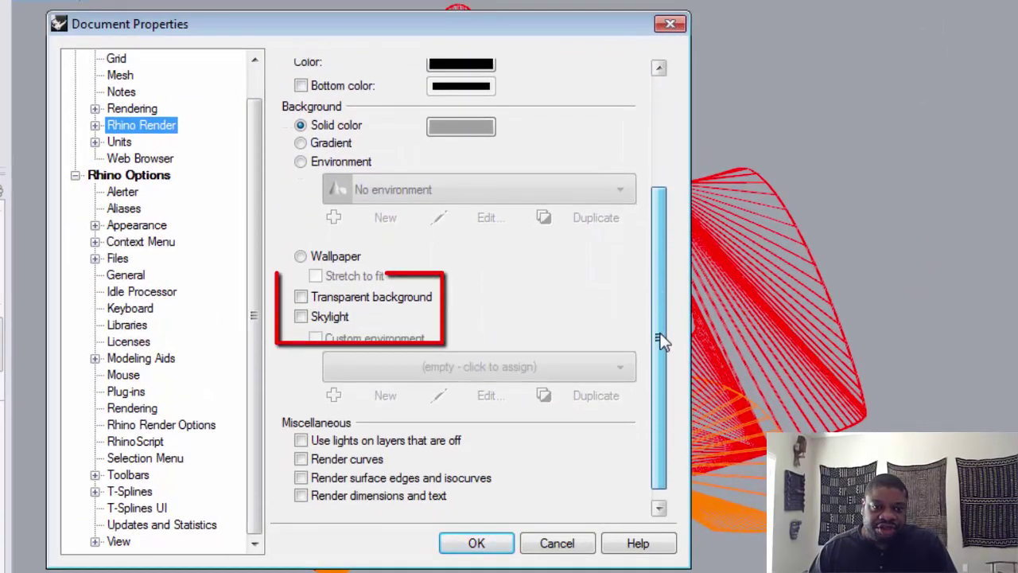
pyautogui.click(301, 297)
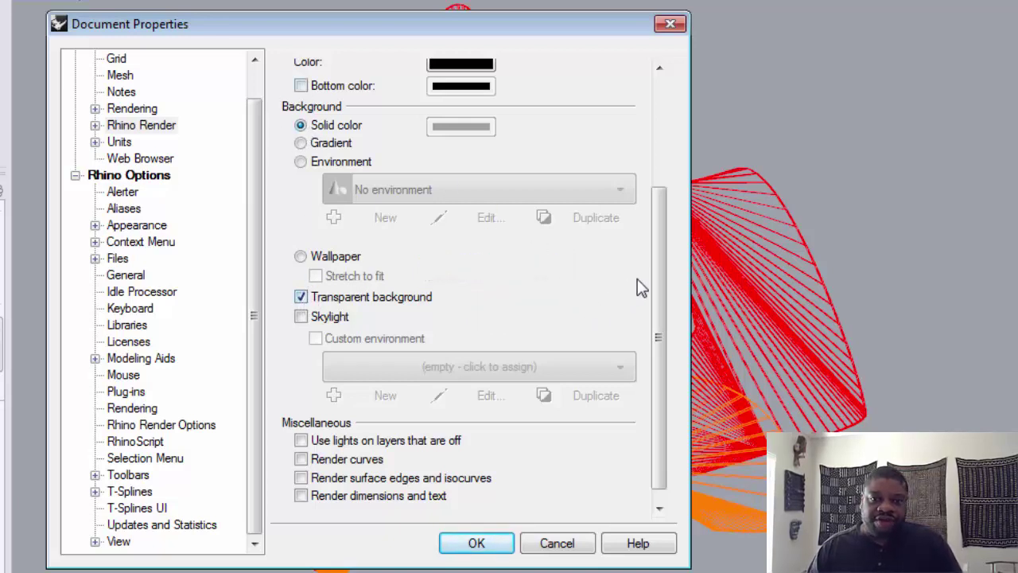
pyautogui.moveTo(659, 282); pyautogui.dragTo(658, 156)
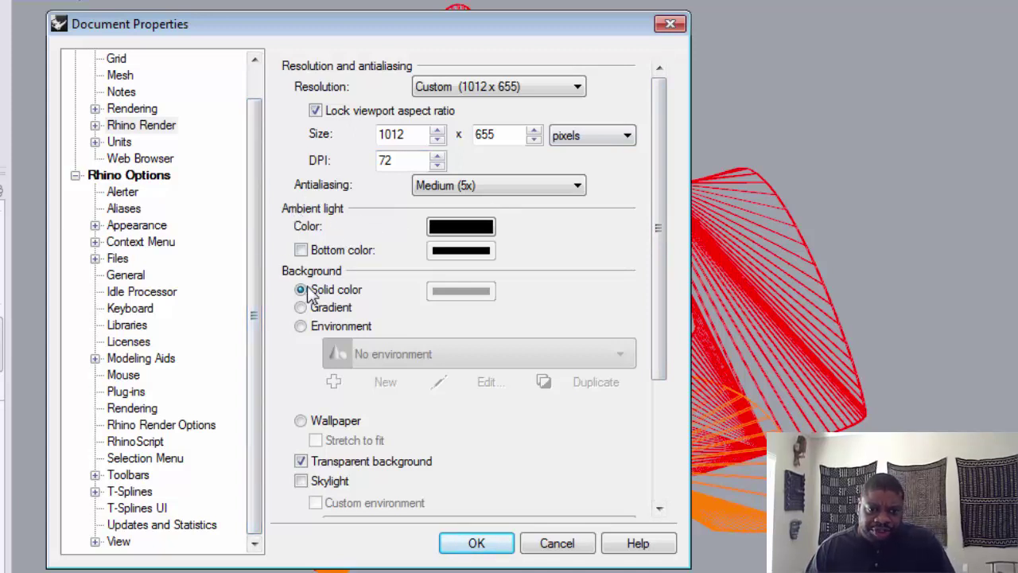
pyautogui.moveTo(659, 259); pyautogui.dragTo(644, 477)
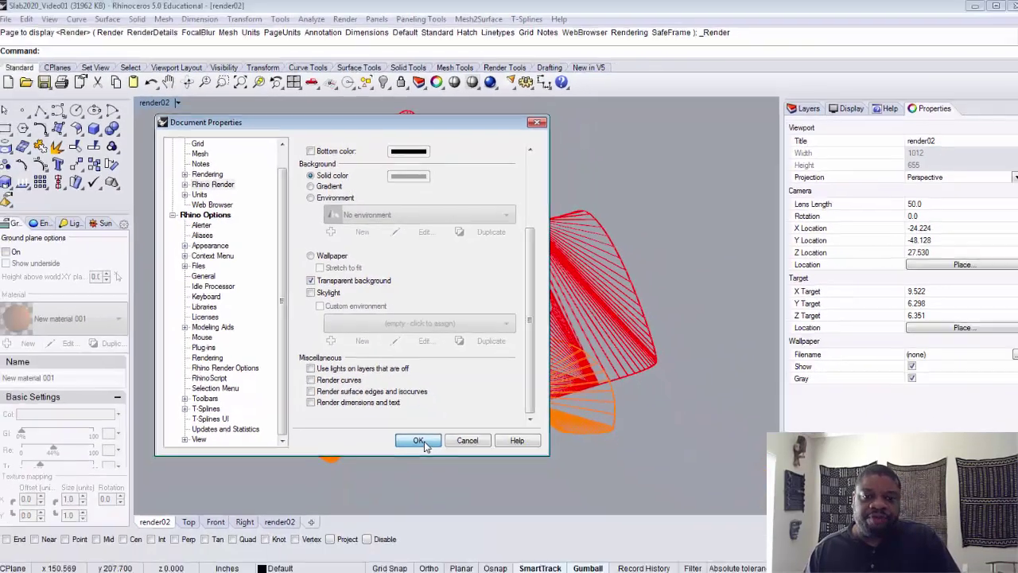
# - Confirm the settings, render render02, check its alpha channel, and close the render window
pyautogui.click(449, 495)
pyautogui.click(486, 87)
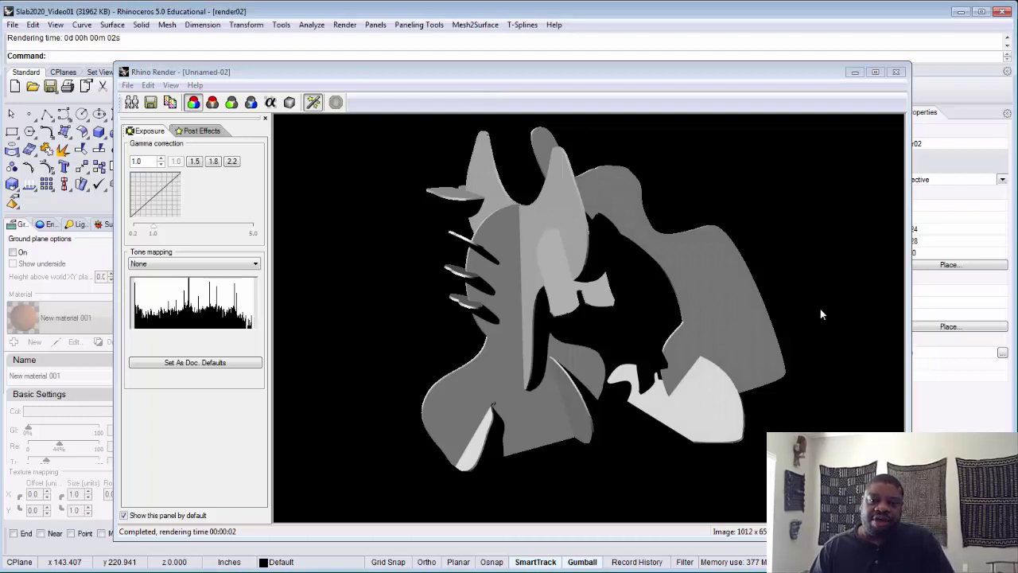
pyautogui.click(270, 101)
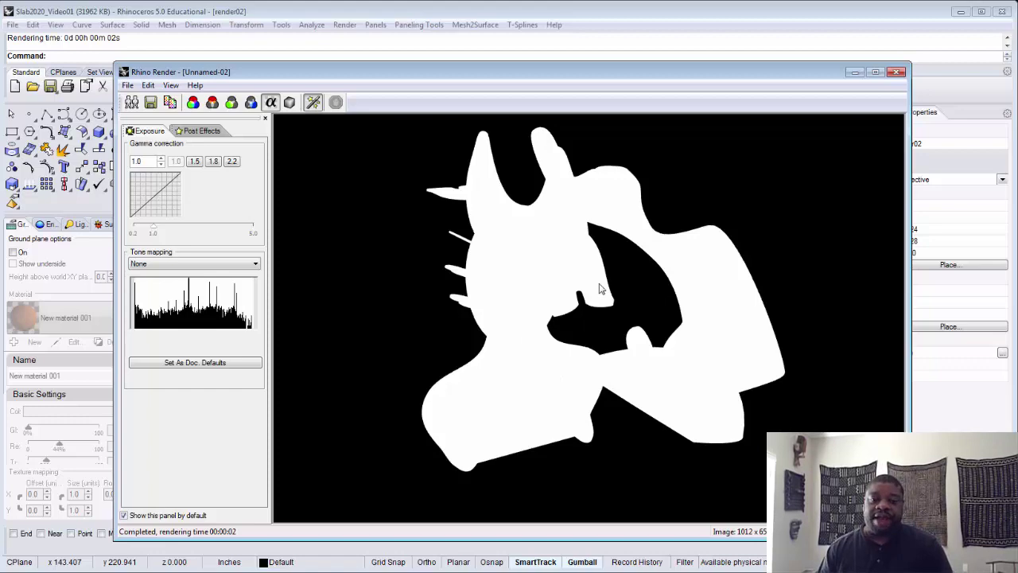
pyautogui.click(896, 72)
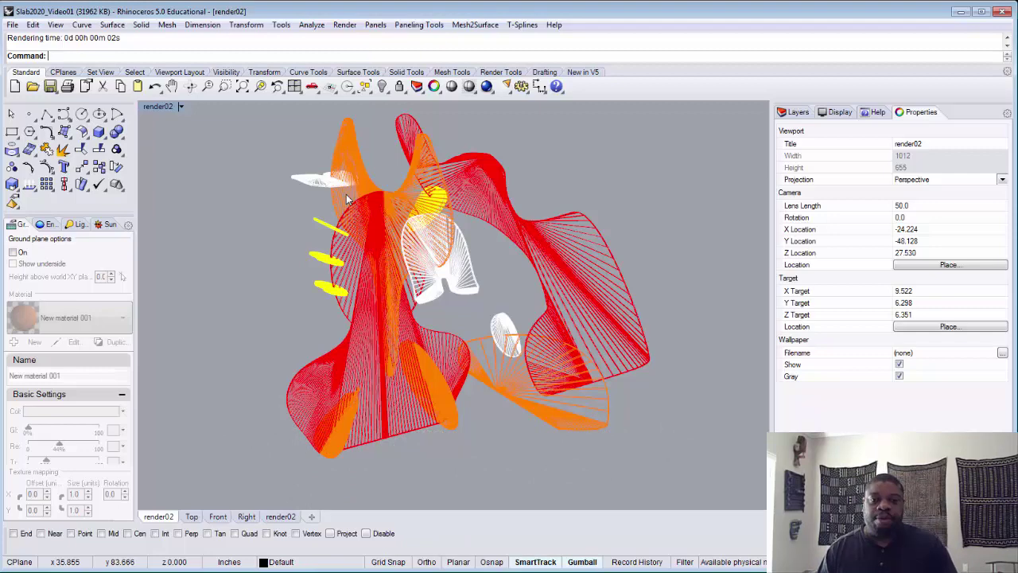
# - Reopen the Rhino Render settings and change the DPI from 72 to 100
pyautogui.click(487, 86)
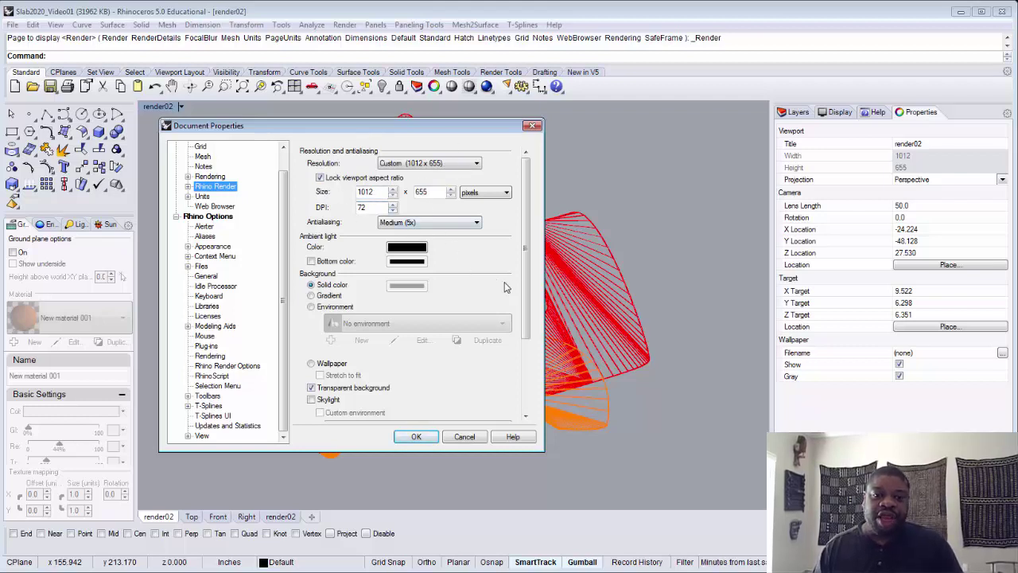
pyautogui.scroll(-1, 526, 296)
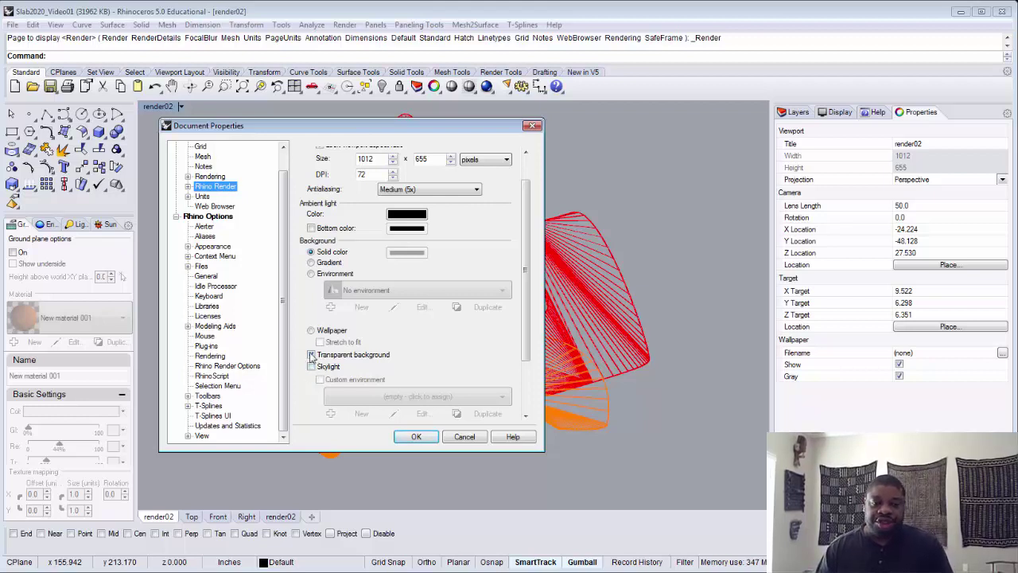
pyautogui.scroll(1, 526, 306)
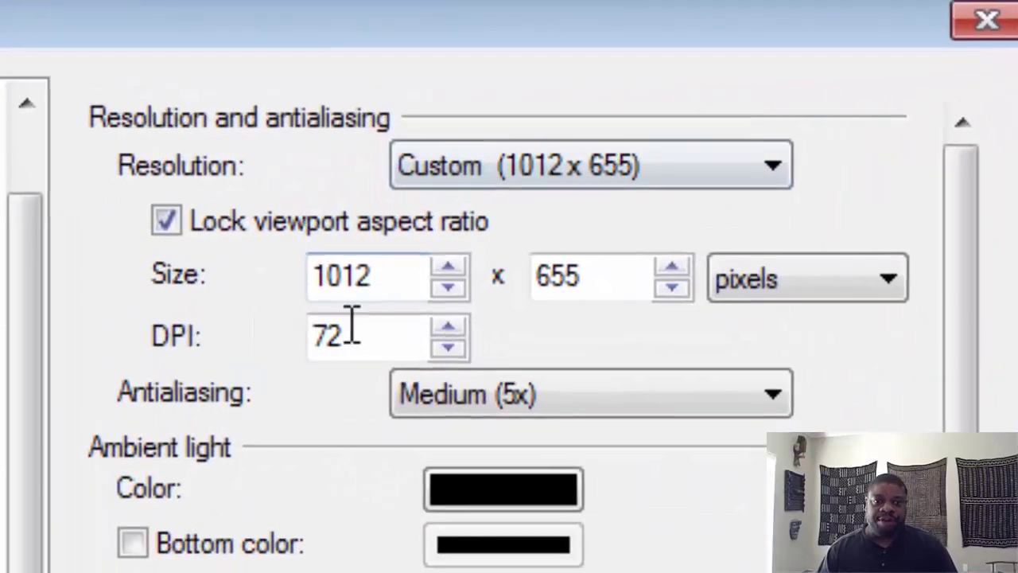
pyautogui.moveTo(365, 207); pyautogui.dragTo(315, 204)
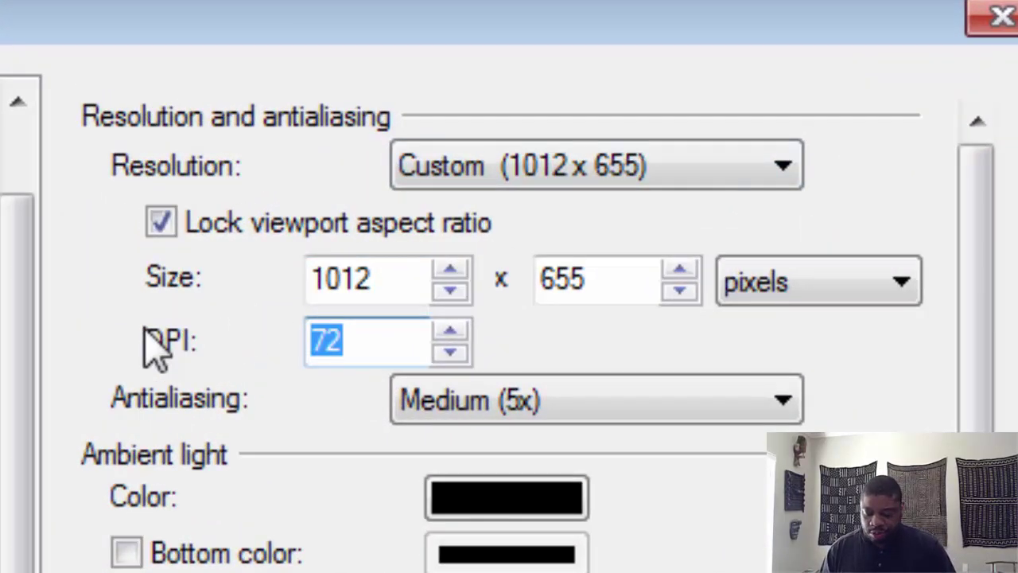
pyautogui.write('100')
pyautogui.press('Tab')
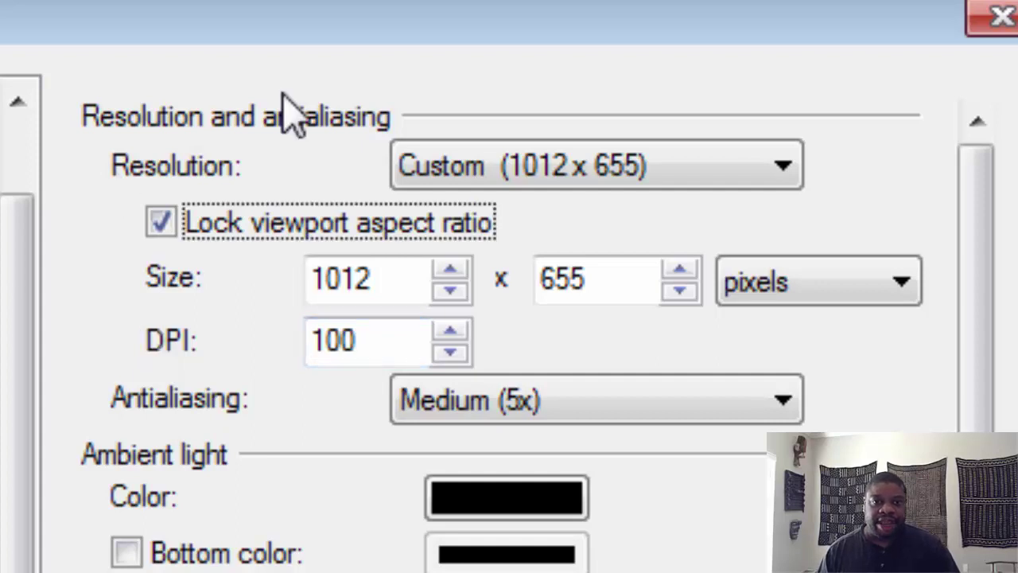
# - Try an image width of 1700, then restore the width to 1012 (1012 × 655)
pyautogui.moveTo(412, 288); pyautogui.dragTo(230, 290)
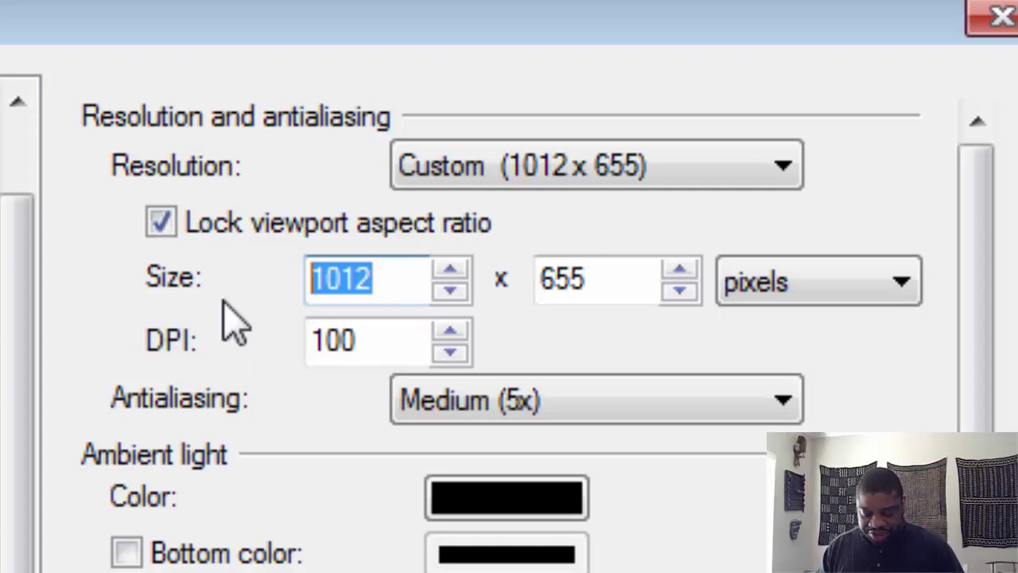
pyautogui.write('1700')
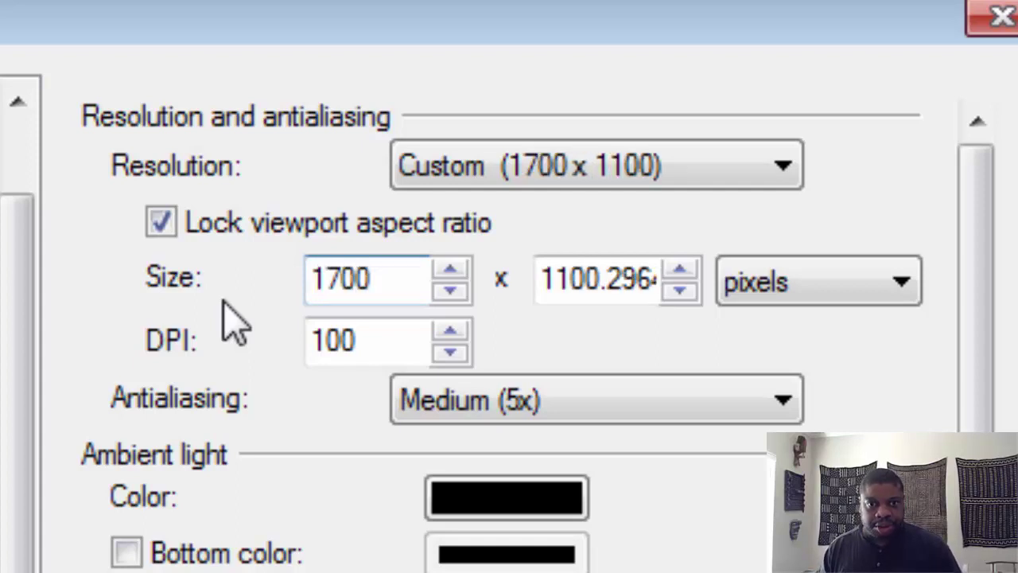
pyautogui.press('Tab')
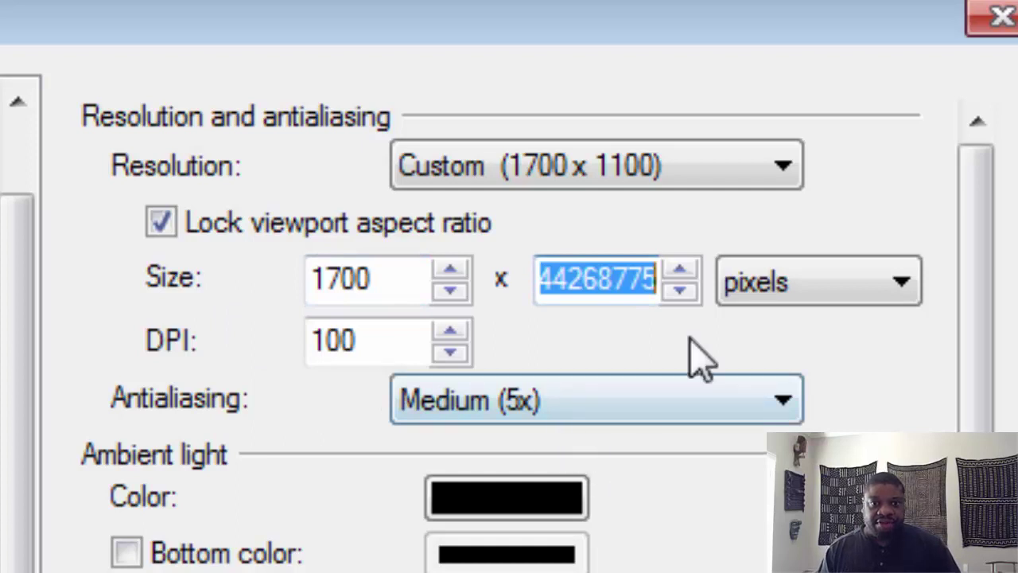
pyautogui.click(601, 280)
pyautogui.press('Left')
pyautogui.press('Left')
pyautogui.press('Left')
pyautogui.press('Left')
pyautogui.press('Left')
pyautogui.press('Left')
pyautogui.press('Left')
pyautogui.press('Left')
pyautogui.press('Left')
pyautogui.press('Left')
pyautogui.press('Left')
pyautogui.press('Left')
pyautogui.press('Left')
pyautogui.press('Left')
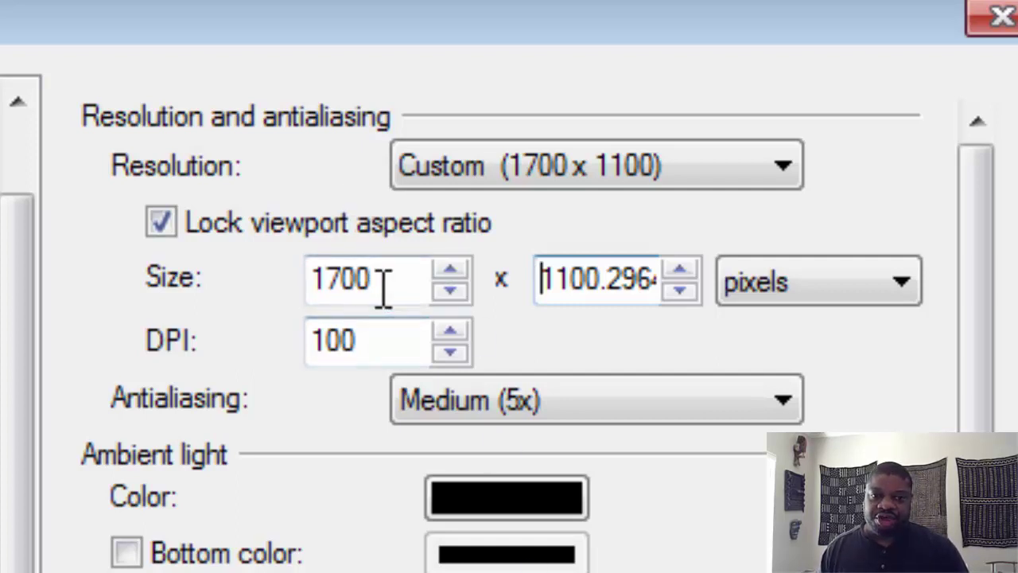
pyautogui.moveTo(389, 286); pyautogui.dragTo(218, 277)
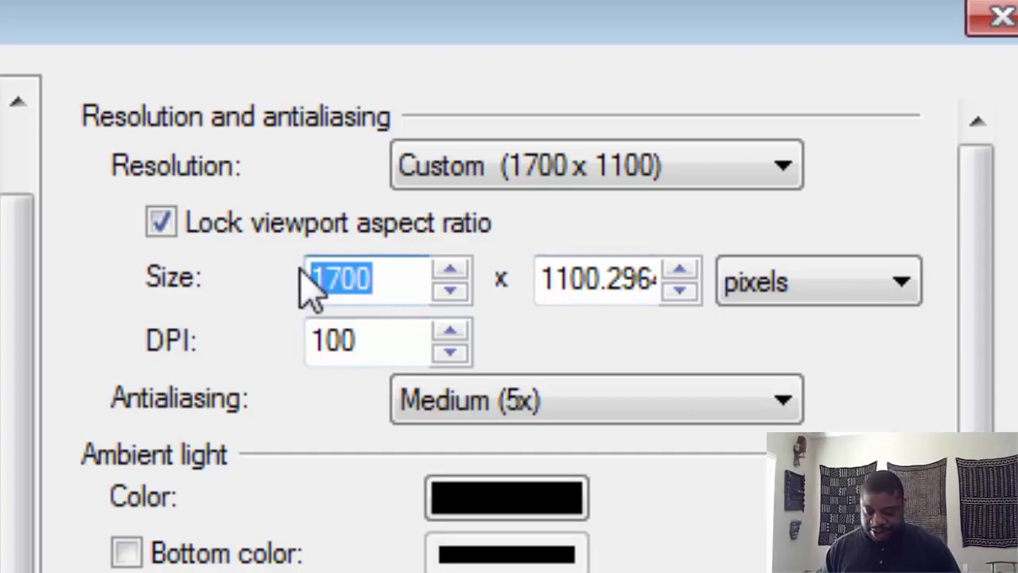
pyautogui.write('1012')
pyautogui.press('Tab')
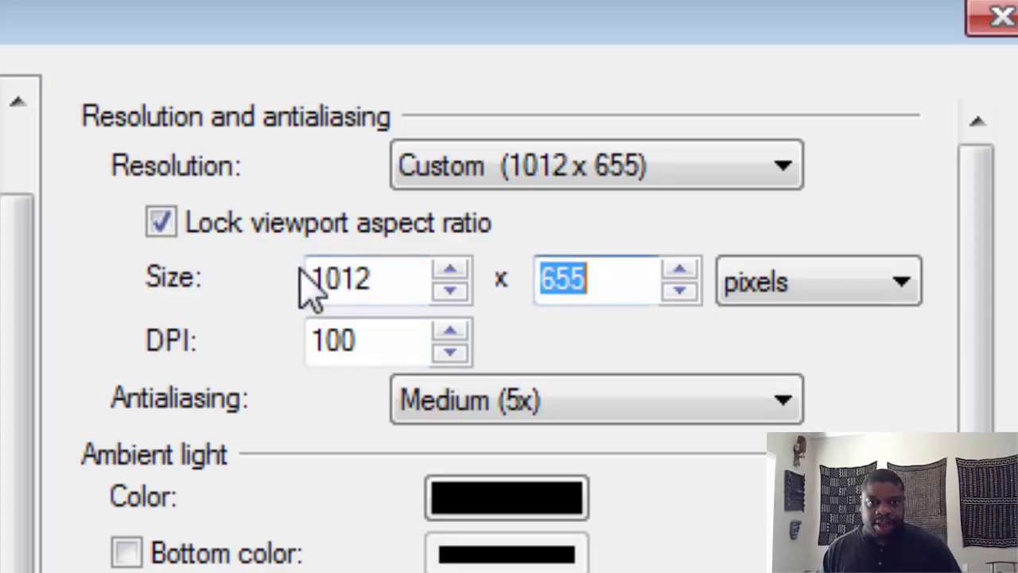